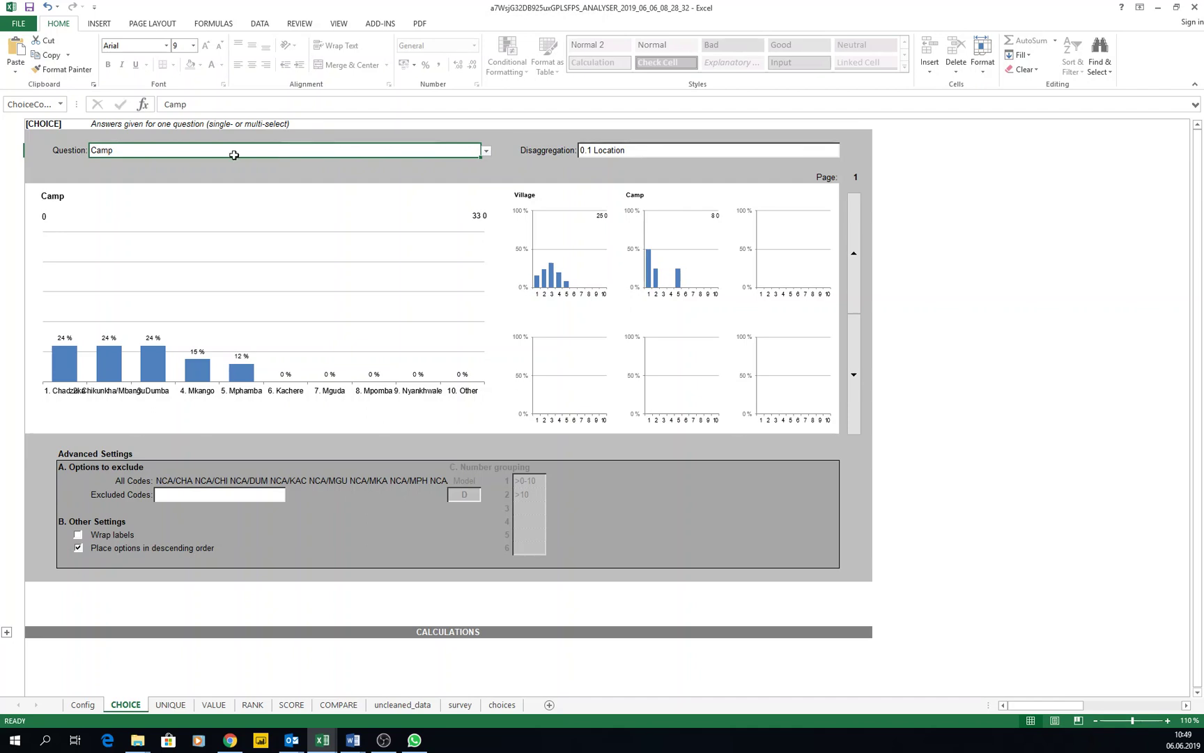
Keep Camp as the analysed question in the Question list
left_click(485, 151)
mouse_move(488, 182)
left_mouse_down()
mouse_move(489, 216)
mouse_move(488, 171)
mouse_move(488, 220)
mouse_move(485, 166)
left_mouse_up()
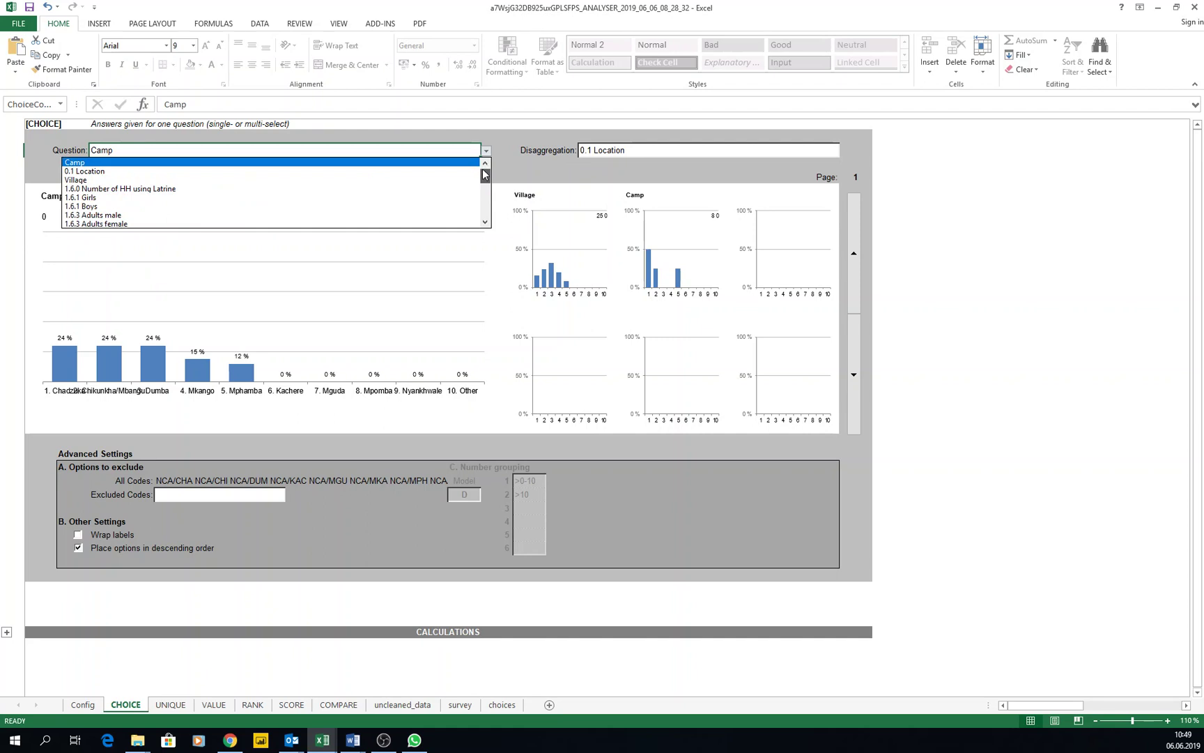
left_click(77, 164)
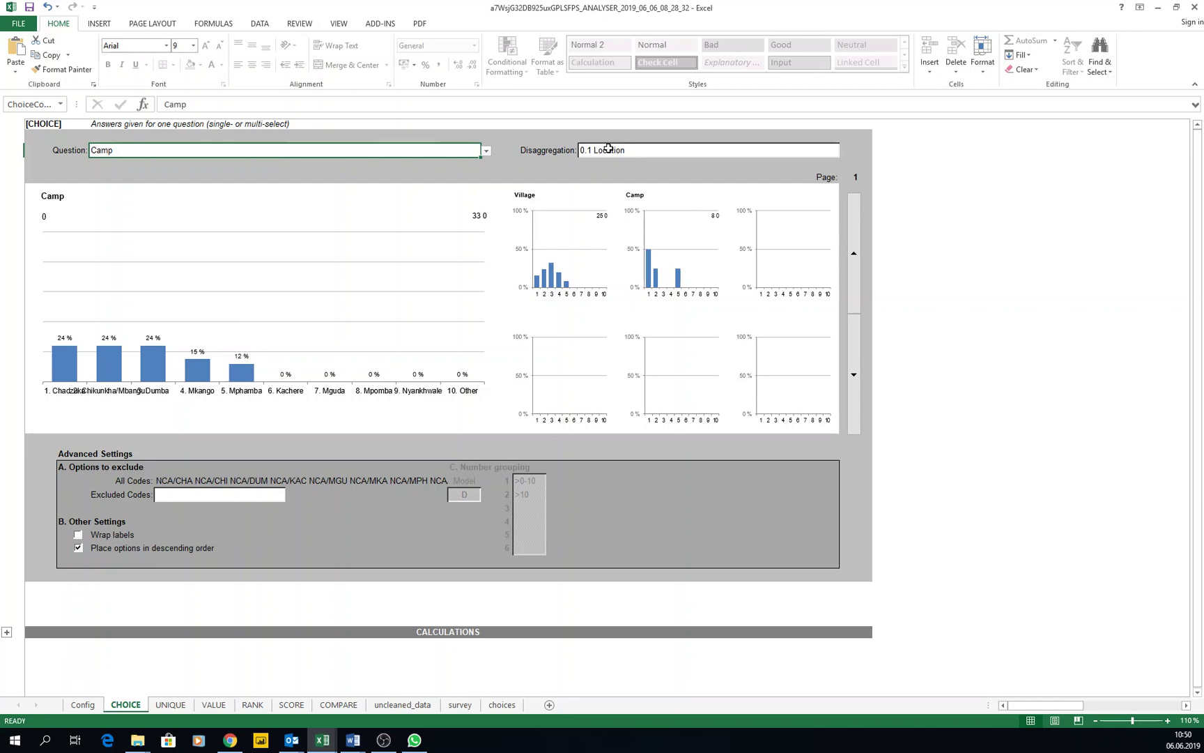
Set Disaggregation to Village, then to 2.2.0.d State of the superstructure
left_click(608, 149)
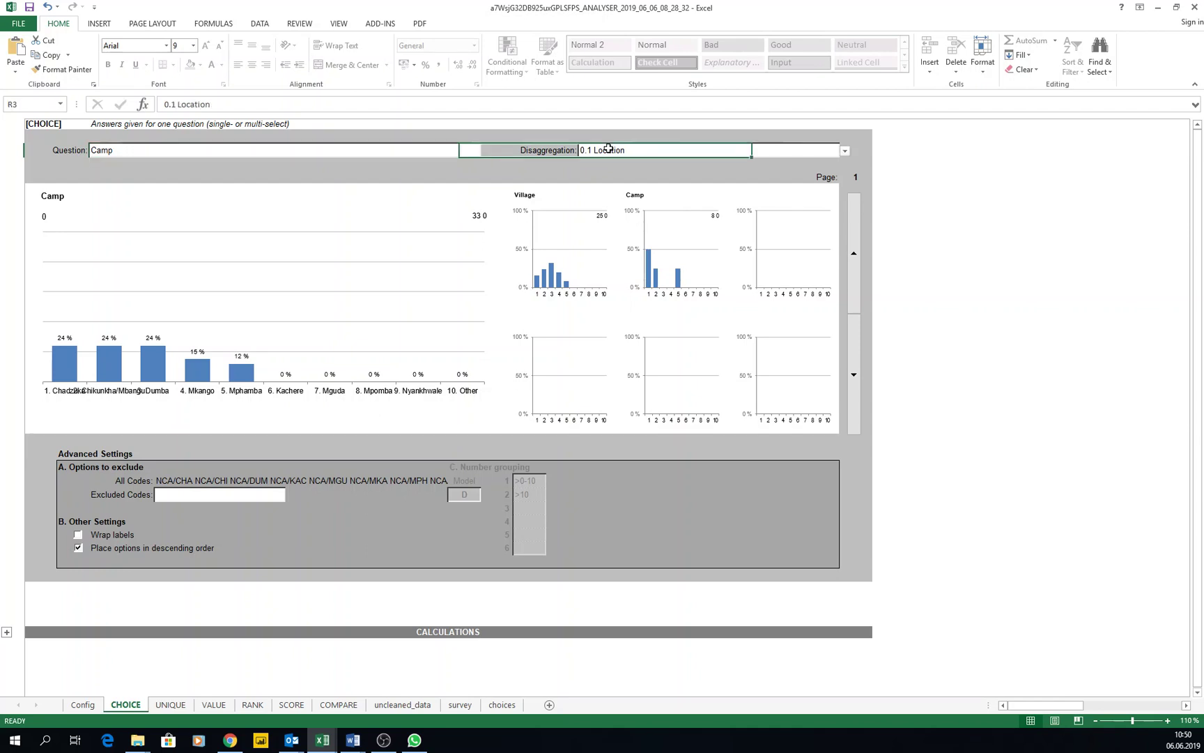
left_click(846, 152)
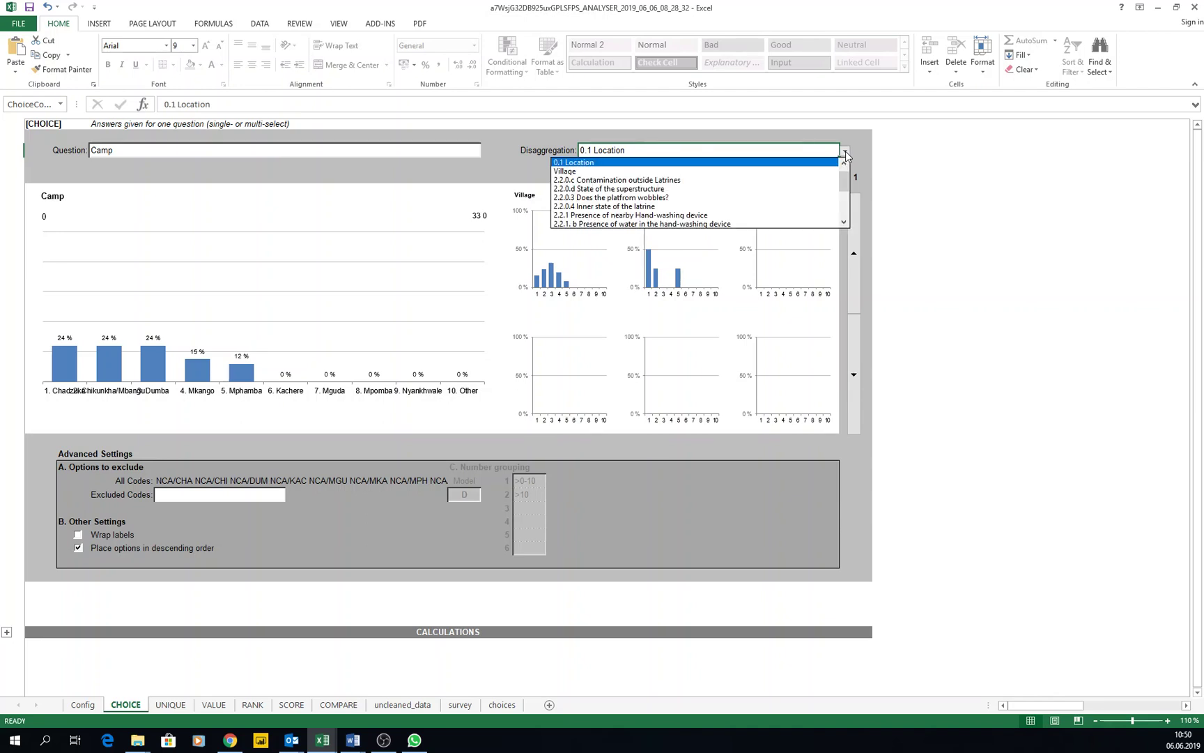
left_click(562, 172)
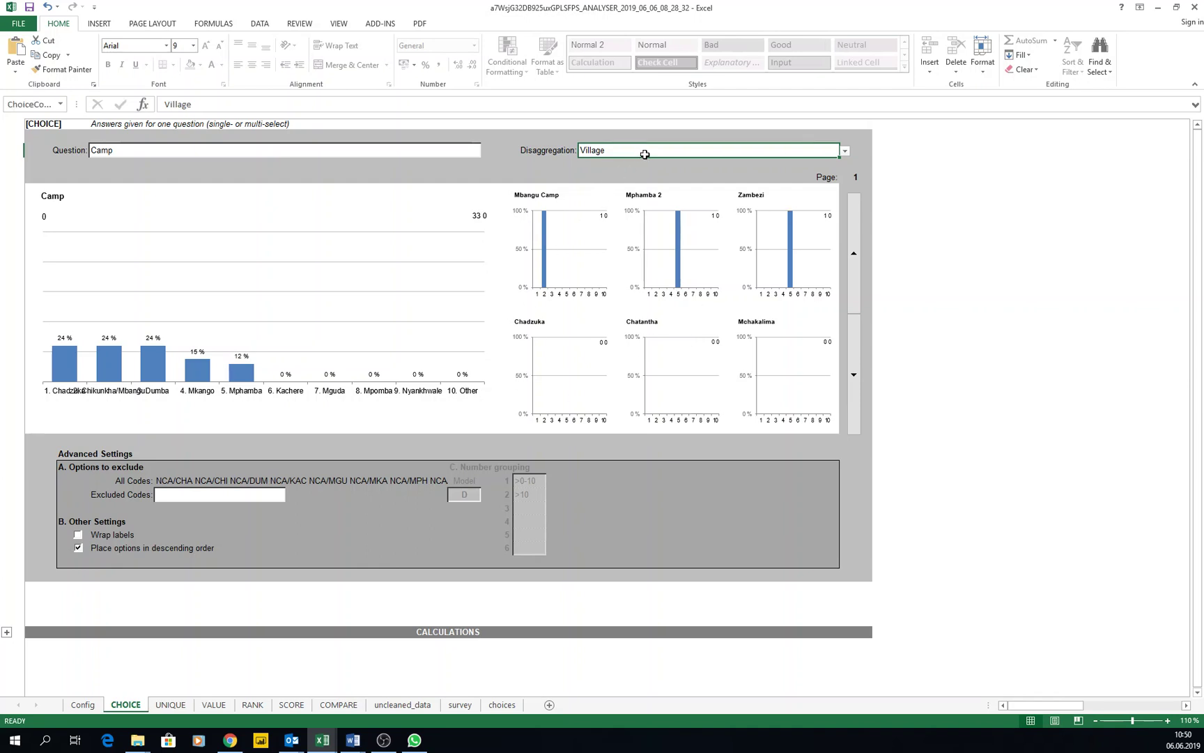
left_click(844, 151)
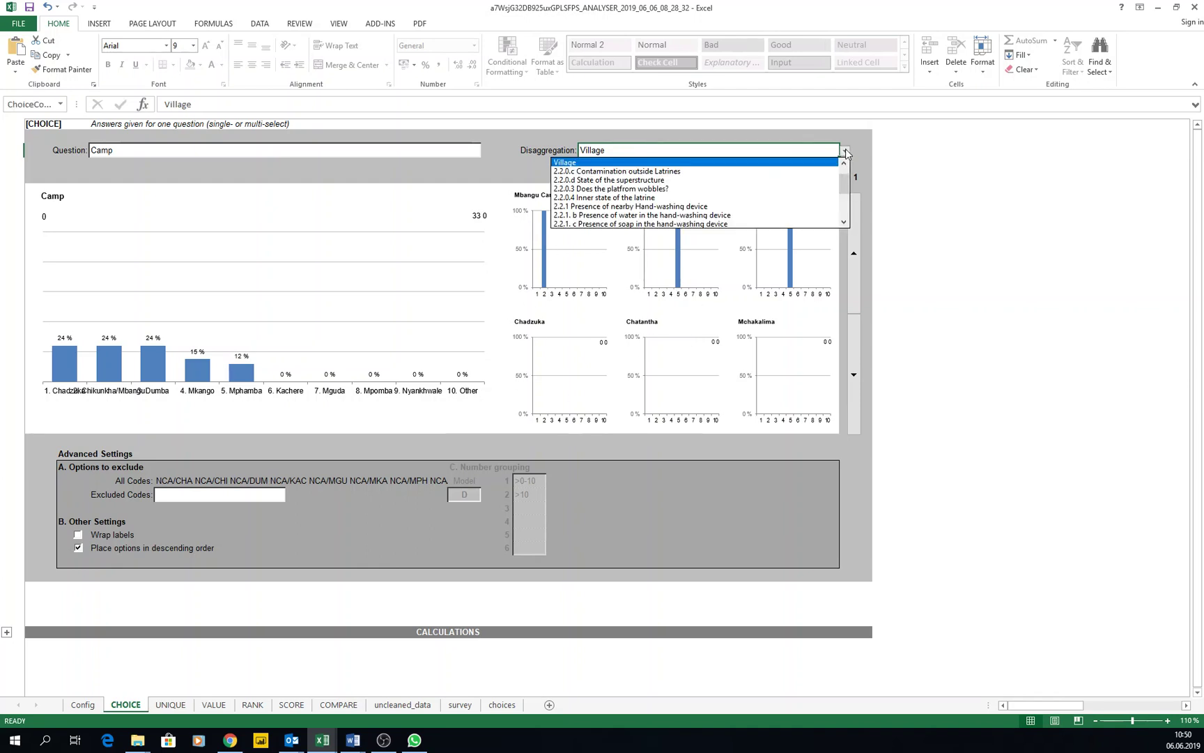
left_click(645, 180)
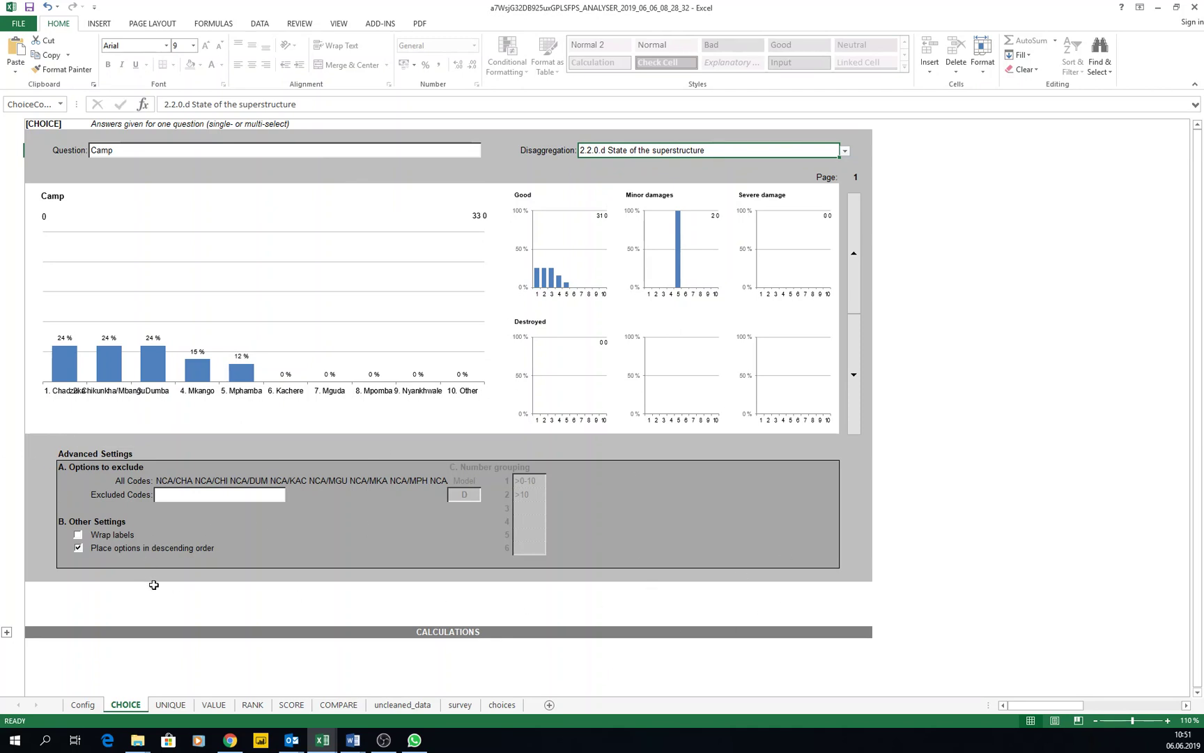
left_click(199, 495)
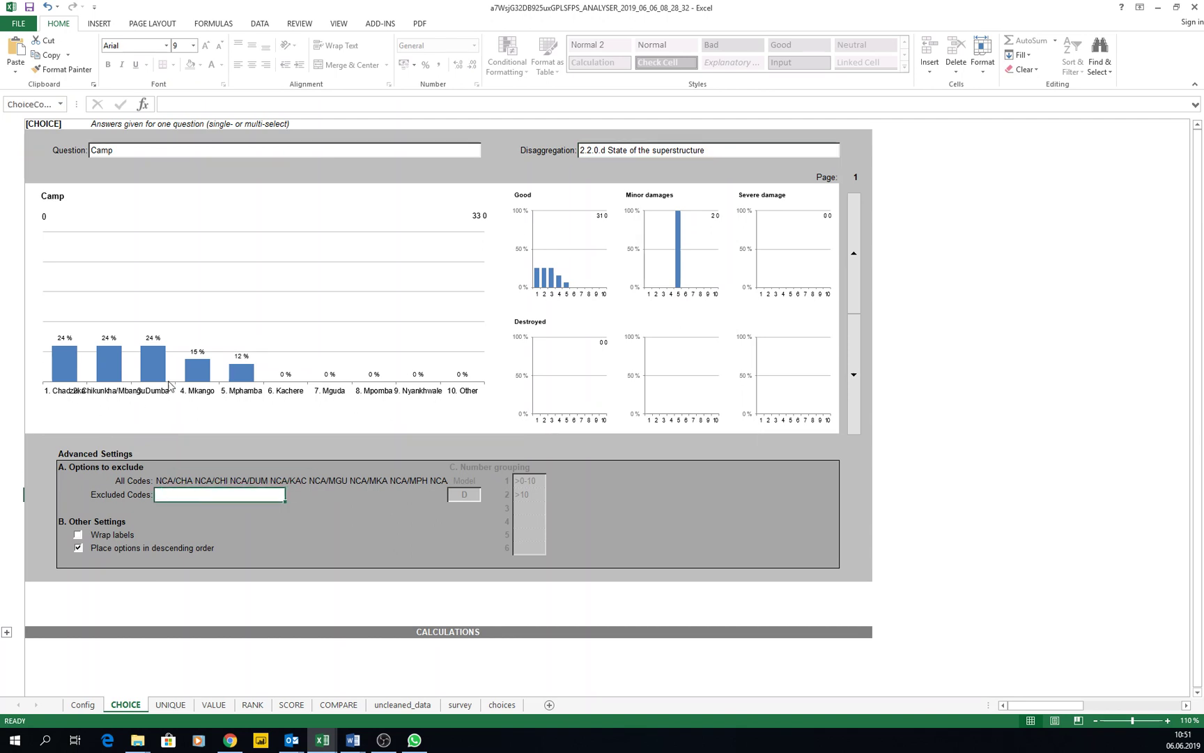
left_click(202, 494)
type("N")
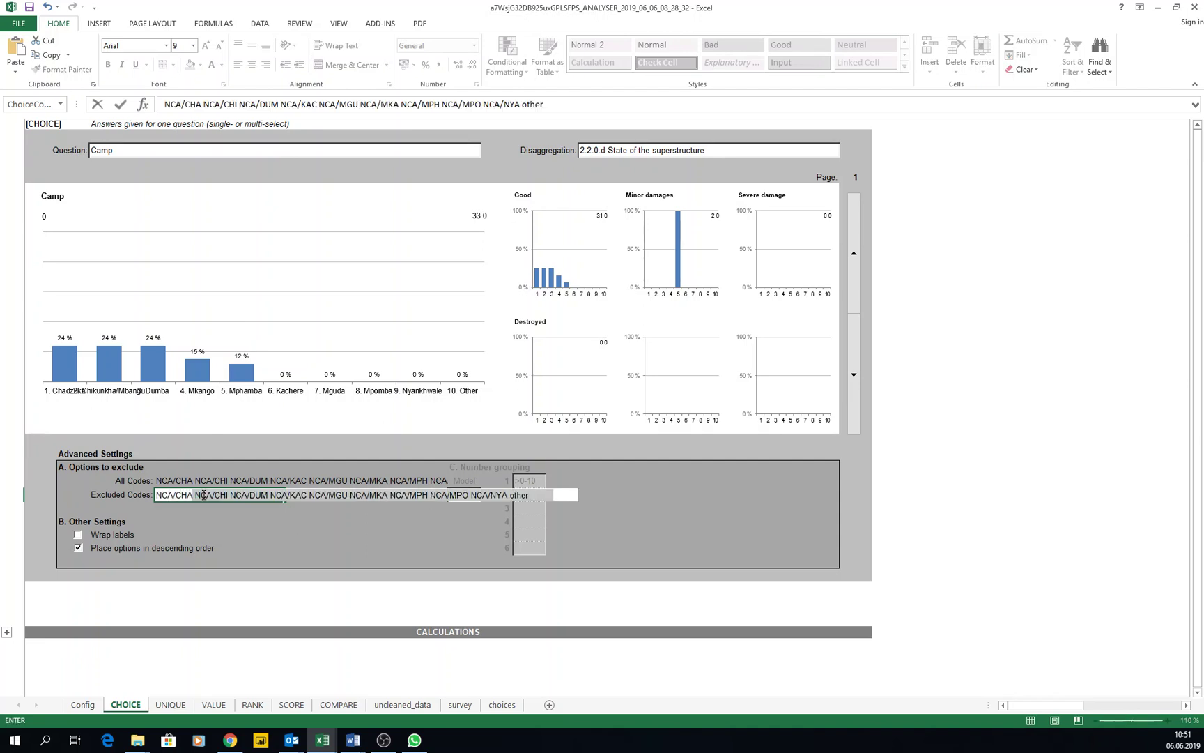
key("BackSpace")
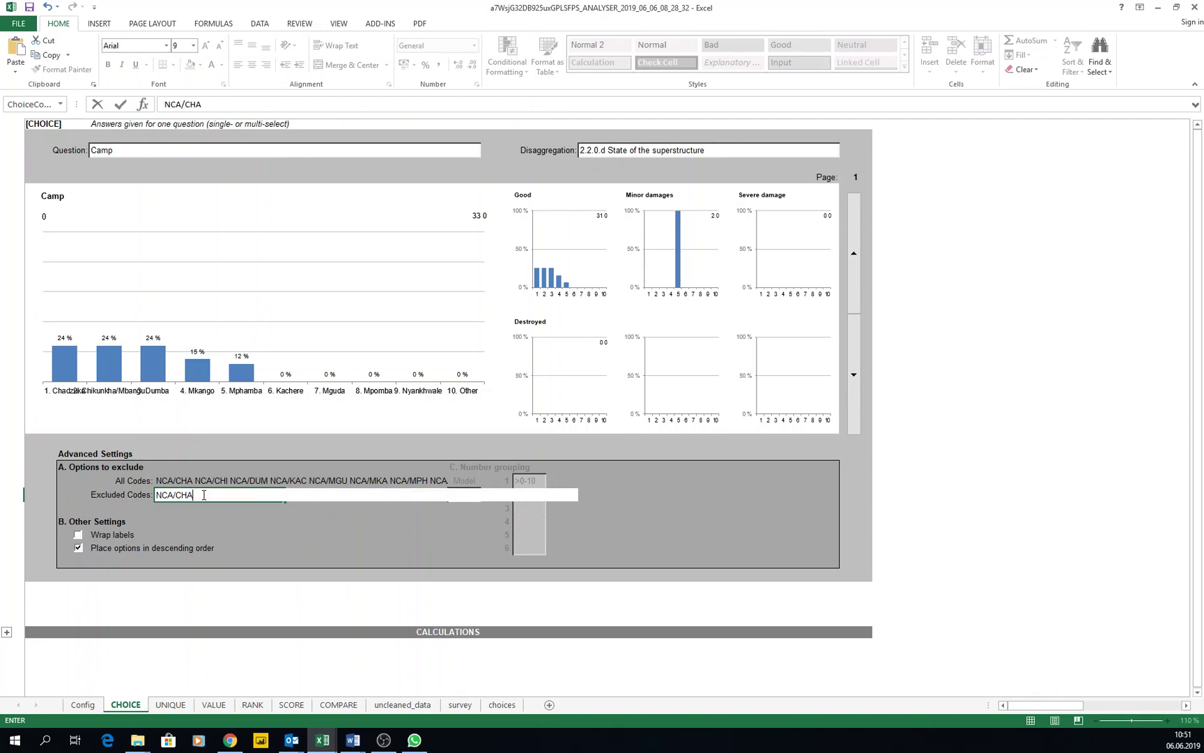
key("Return")
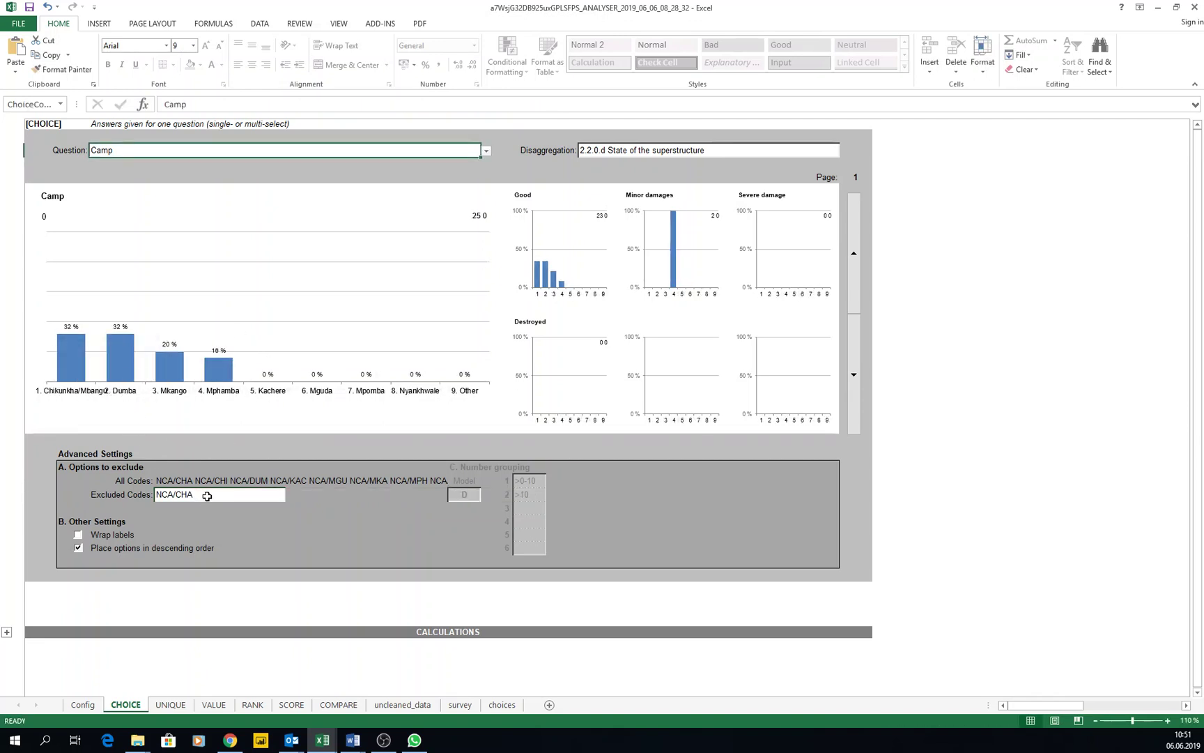
double_click(206, 496)
key("ctrl+v")
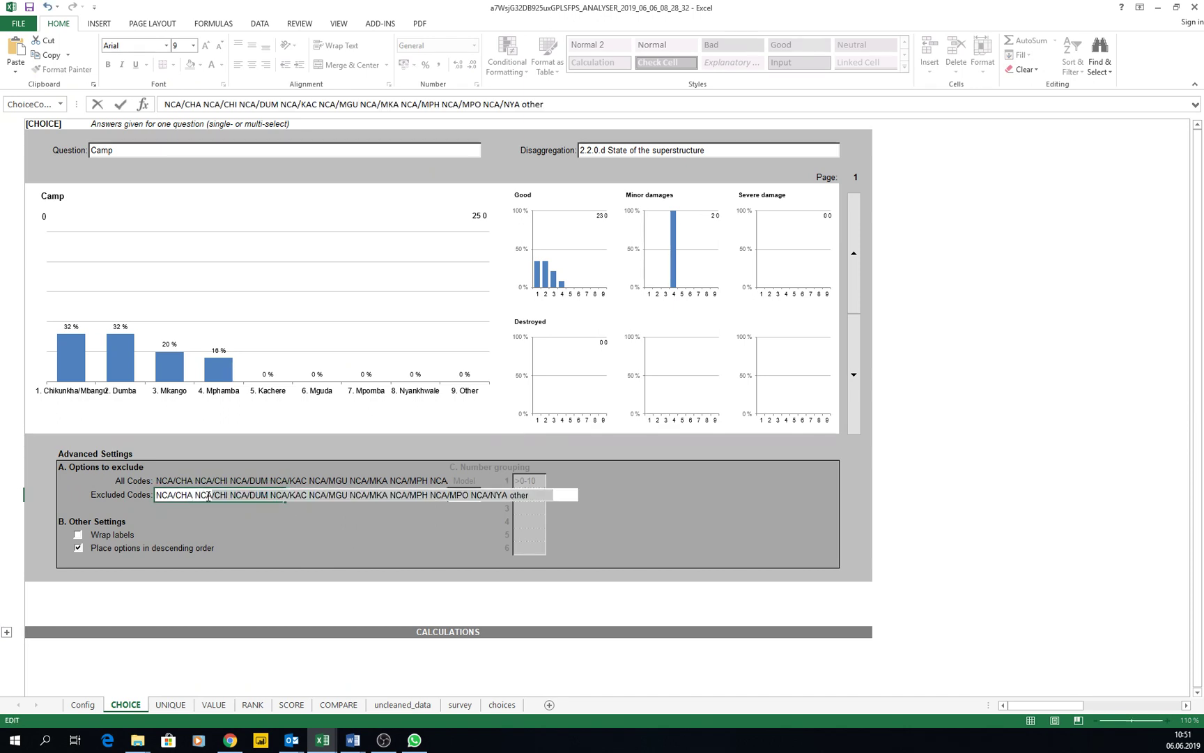
left_click_drag(228, 496, 692, 501)
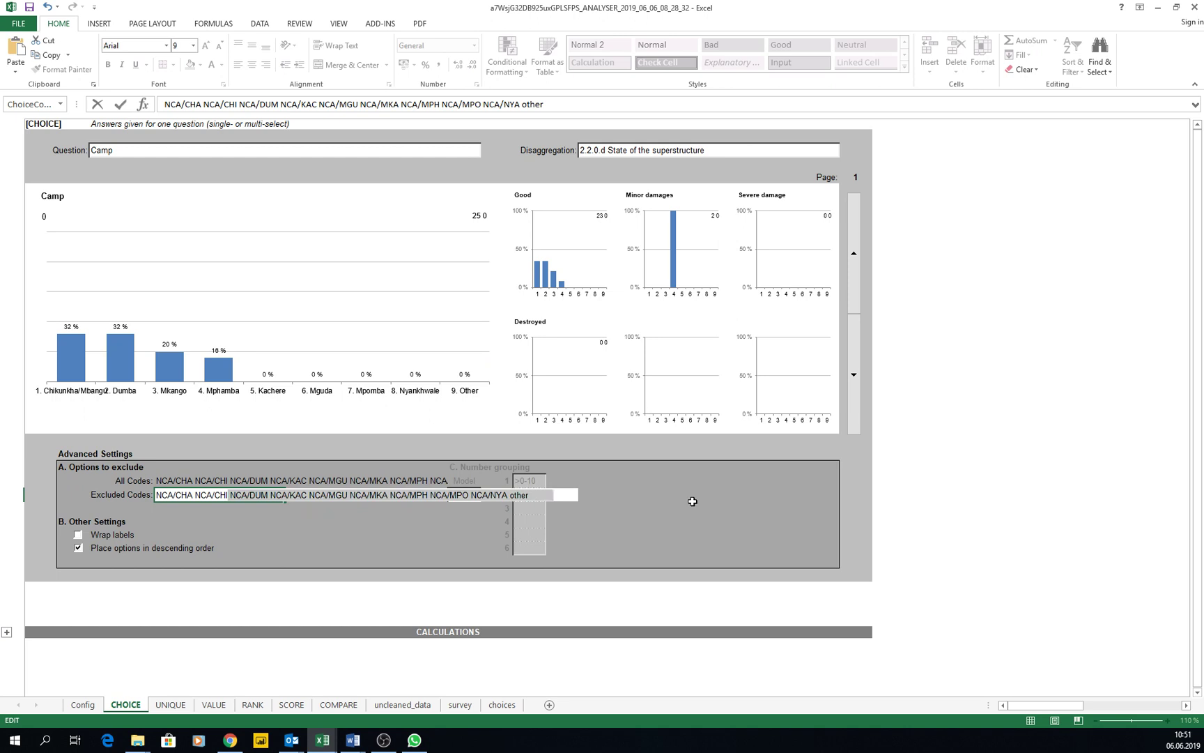
key("BackSpace")
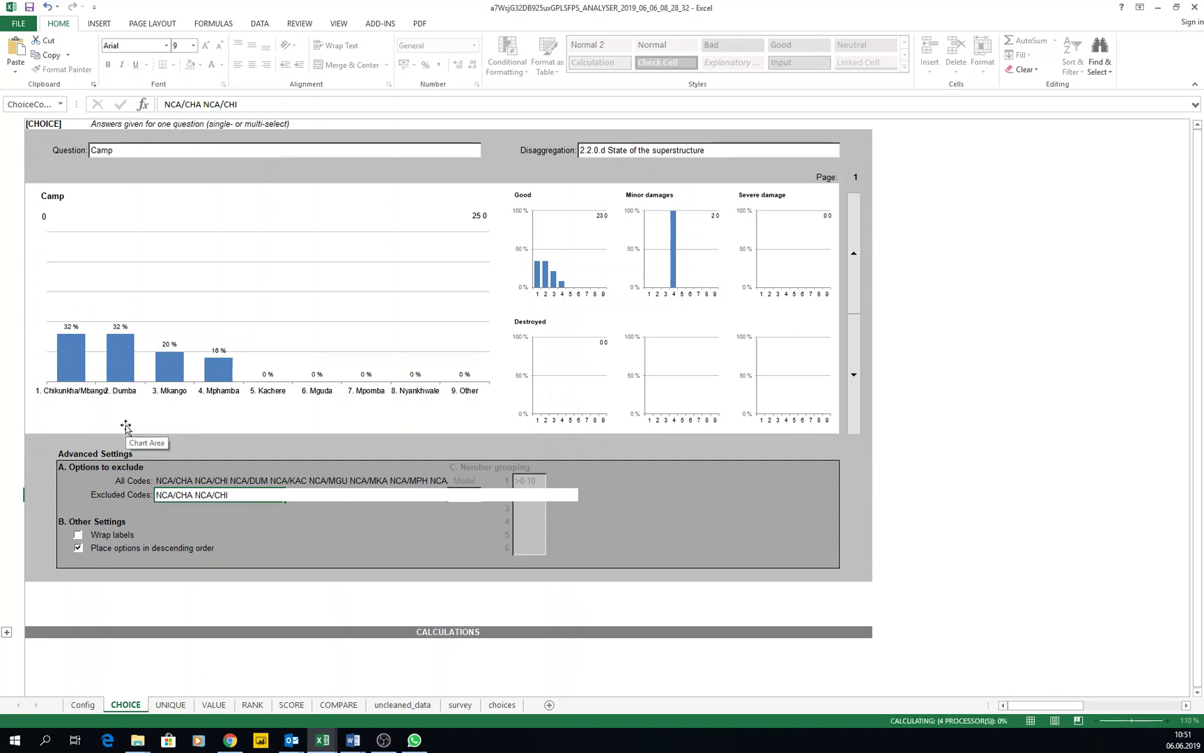
key("Return")
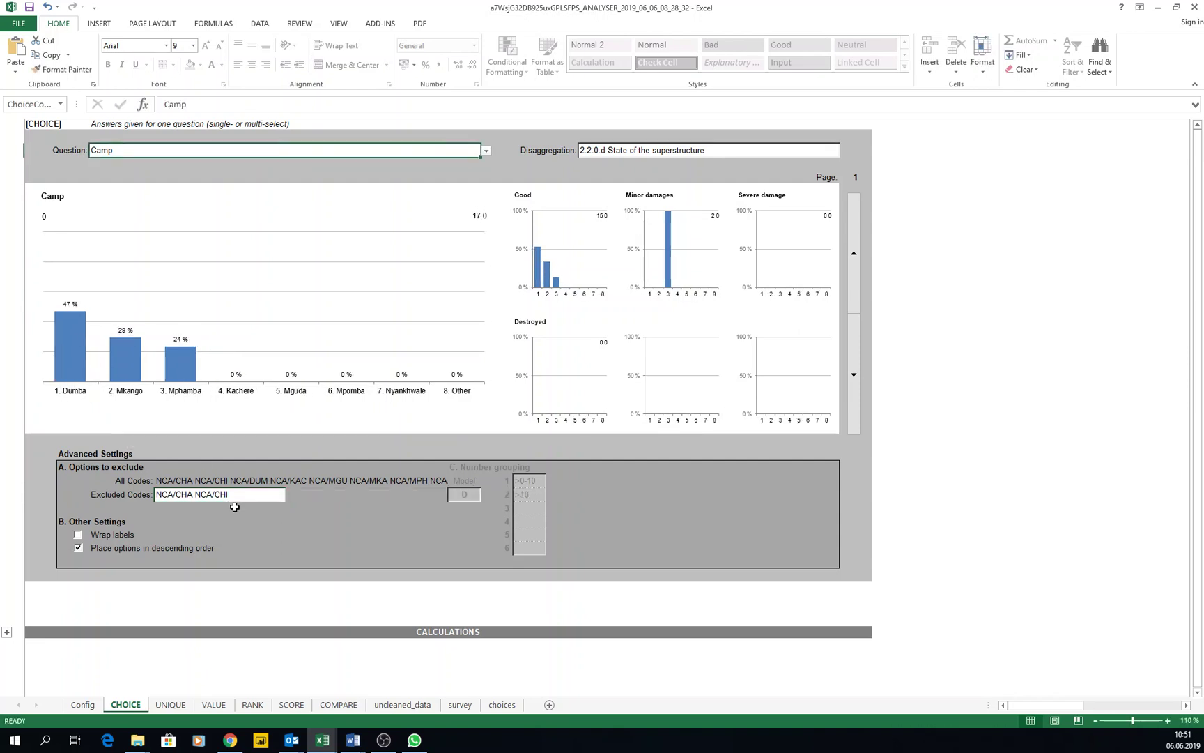
double_click(243, 493)
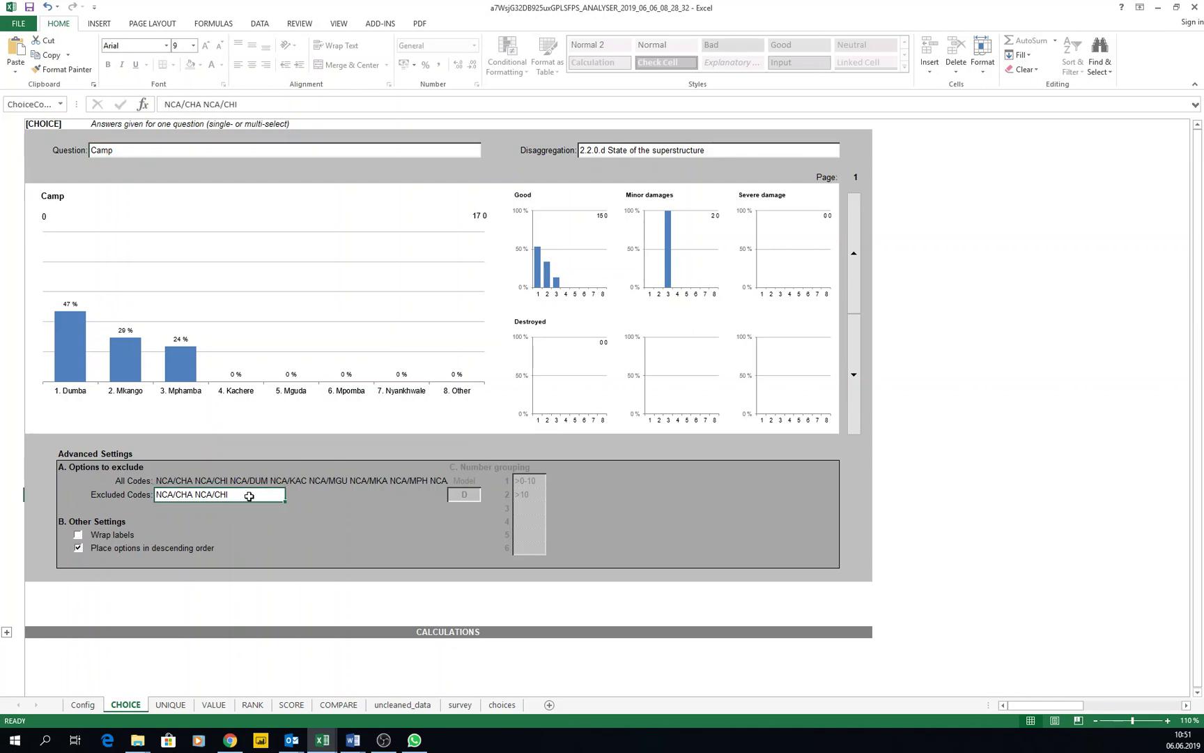
type("othe")
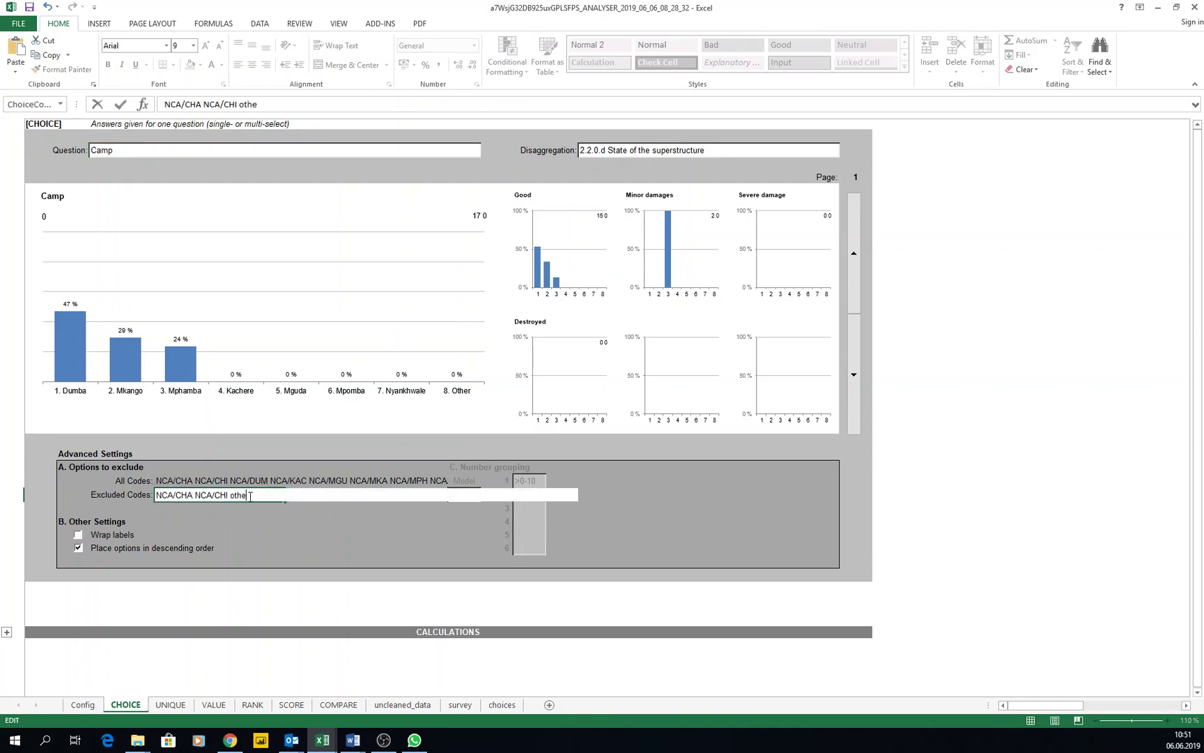
type("r")
key("Return")
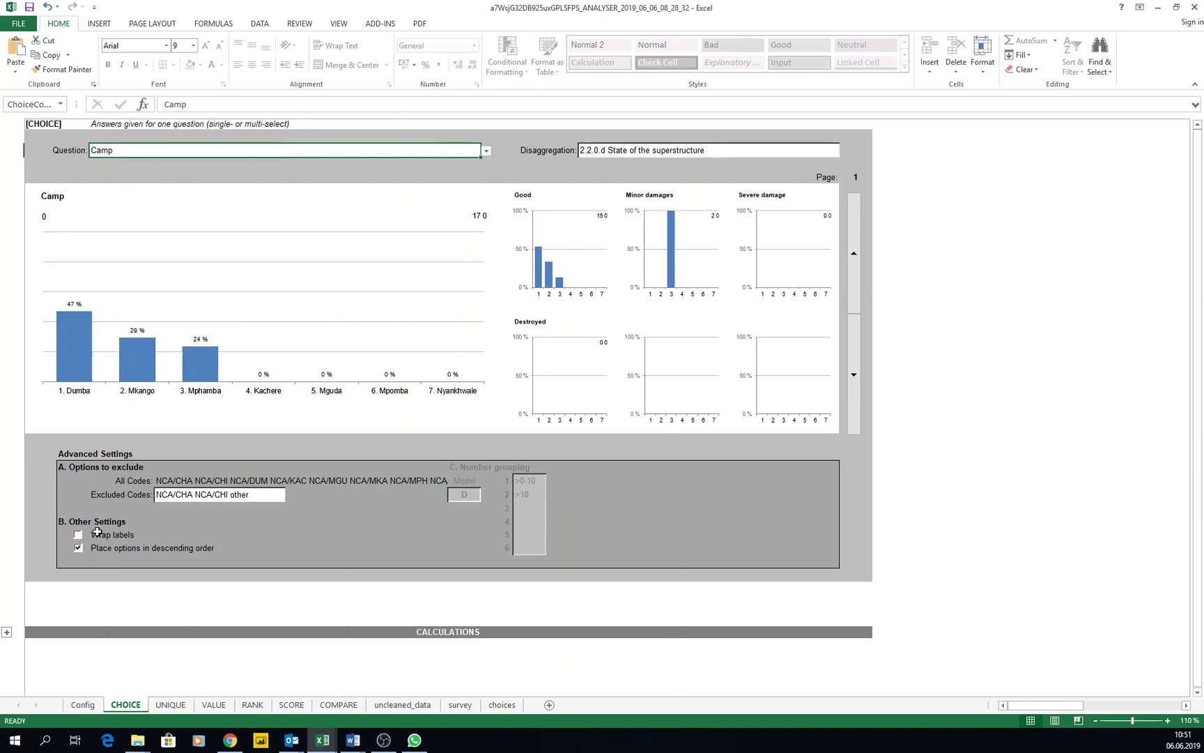
left_click(258, 496)
double_click(258, 496)
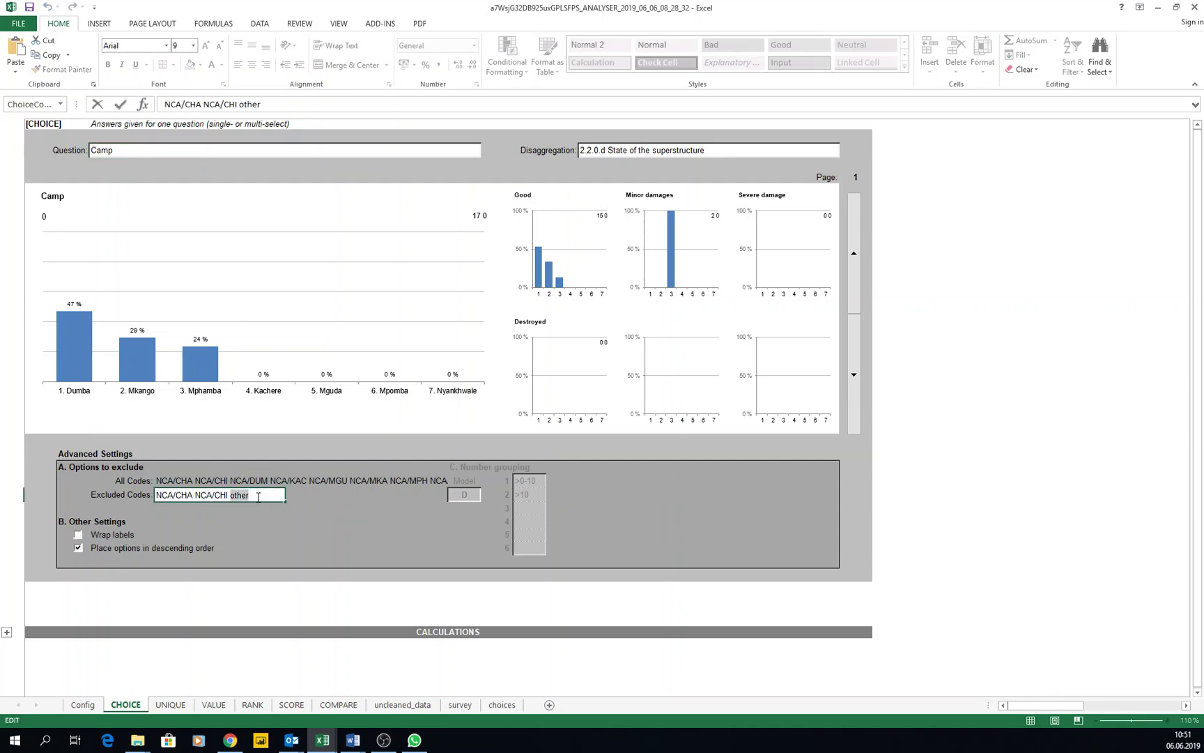
key("BackSpace")
key("BackSpace")
key("BackSpace")
key("BackSpace")
key("BackSpace")
key("BackSpace")
key("BackSpace")
key("BackSpace")
key("BackSpace")
key("BackSpace")
key("BackSpace")
key("BackSpace")
key("BackSpace")
key("BackSpace")
key("BackSpace")
key("BackSpace")
key("BackSpace")
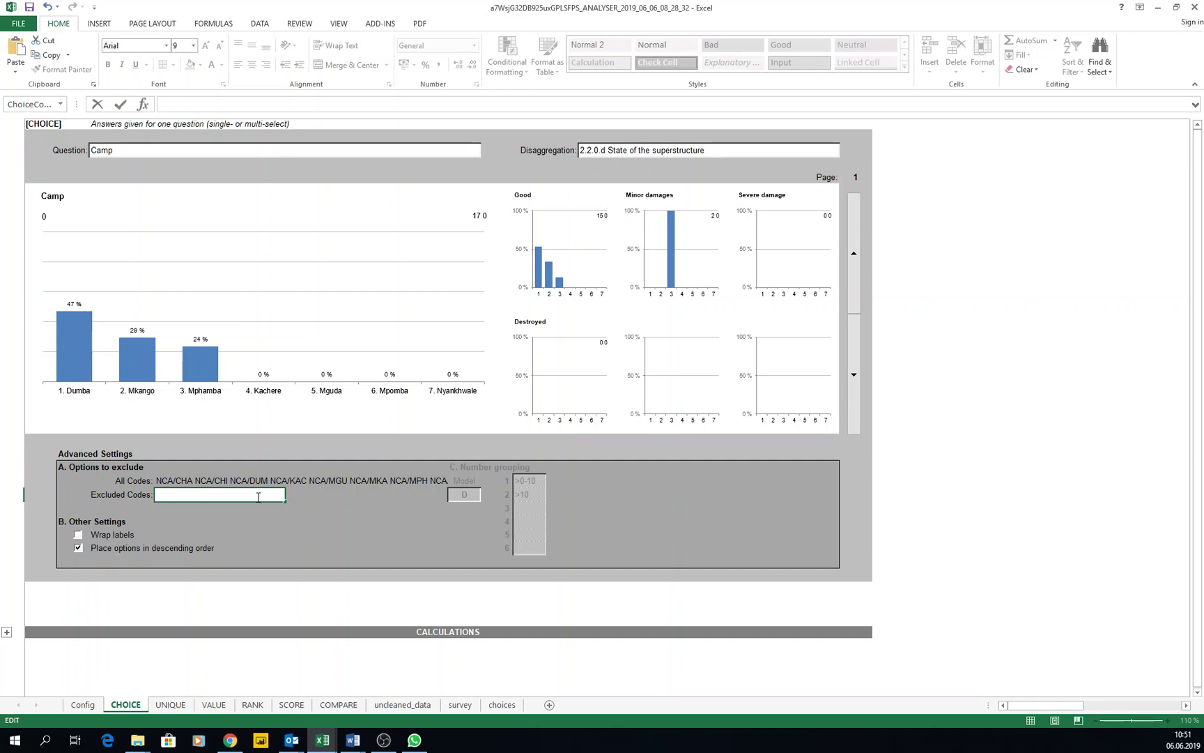
key("Return")
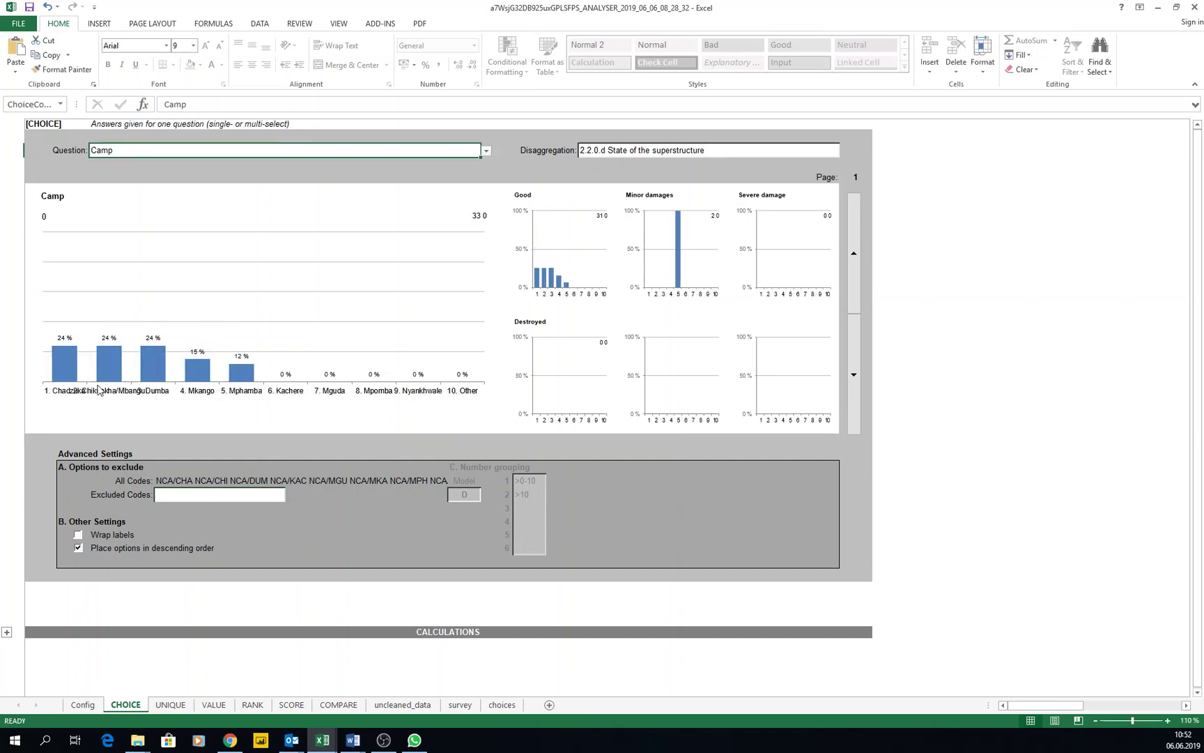
Turn on Wrap labels and switch the question via 0.1 Location to 2.2.0.c Contamination outside Latrines
left_click(78, 537)
left_click(486, 151)
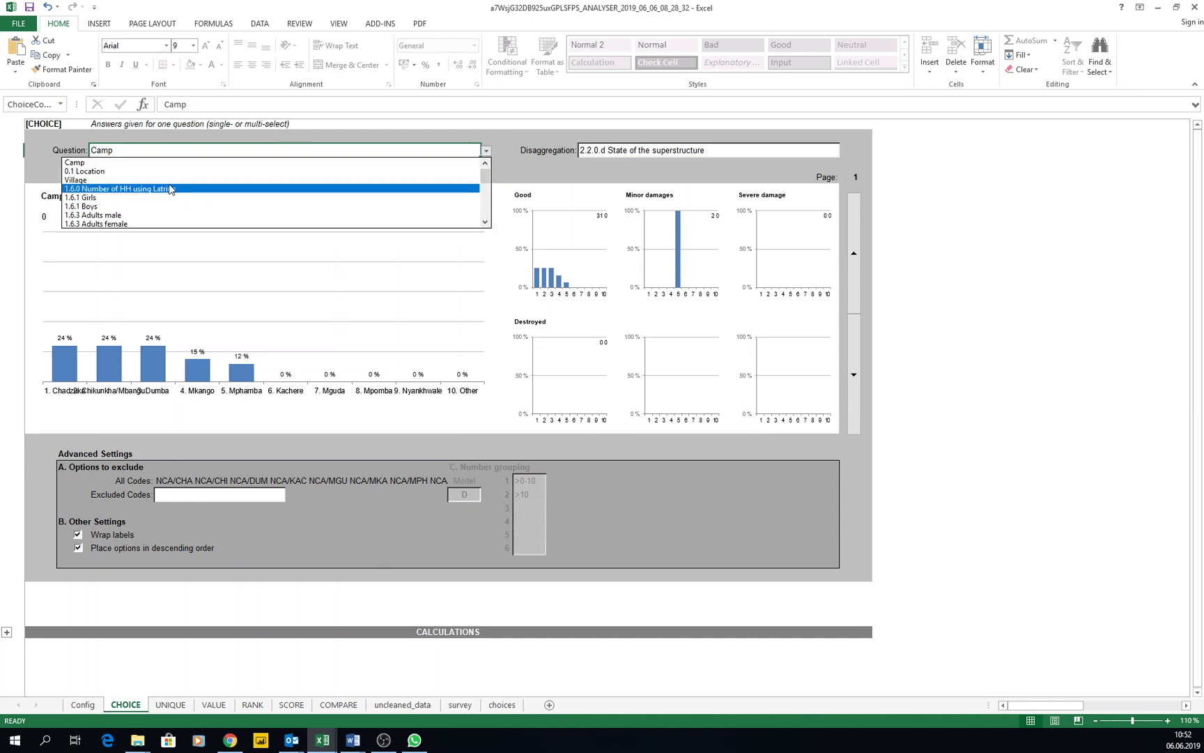
left_click(139, 172)
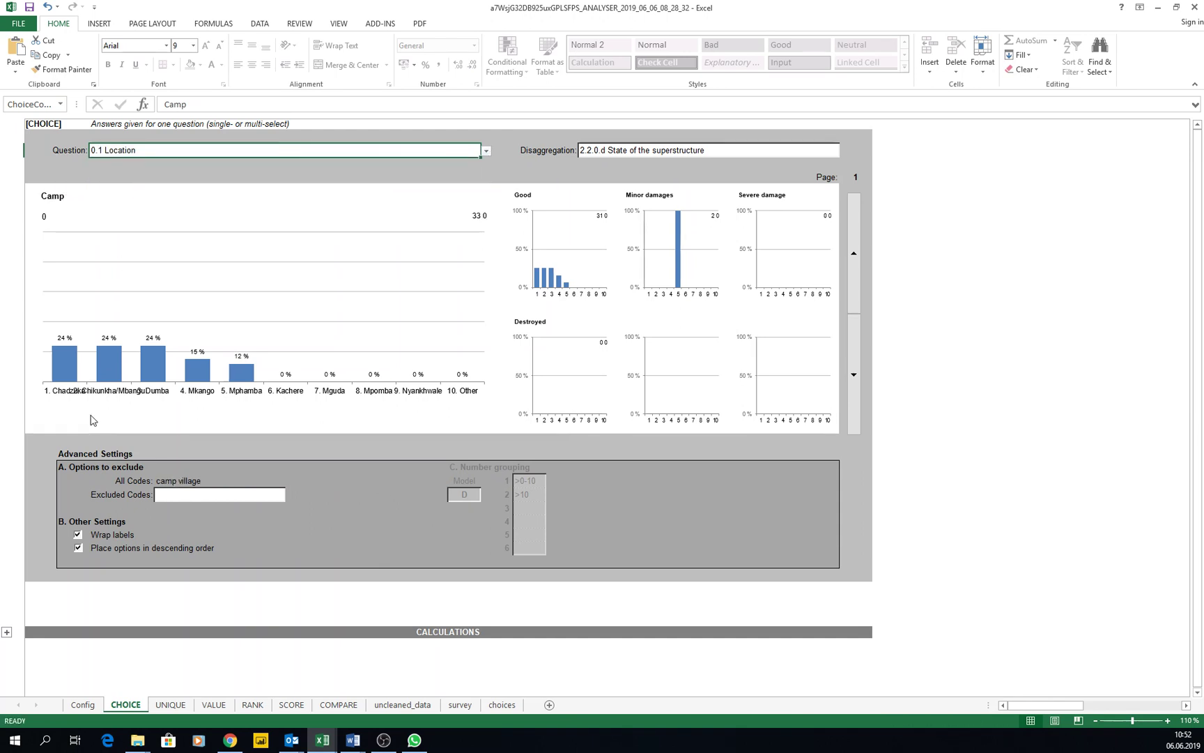
left_click(486, 152)
scroll(486, 185, "down", 3)
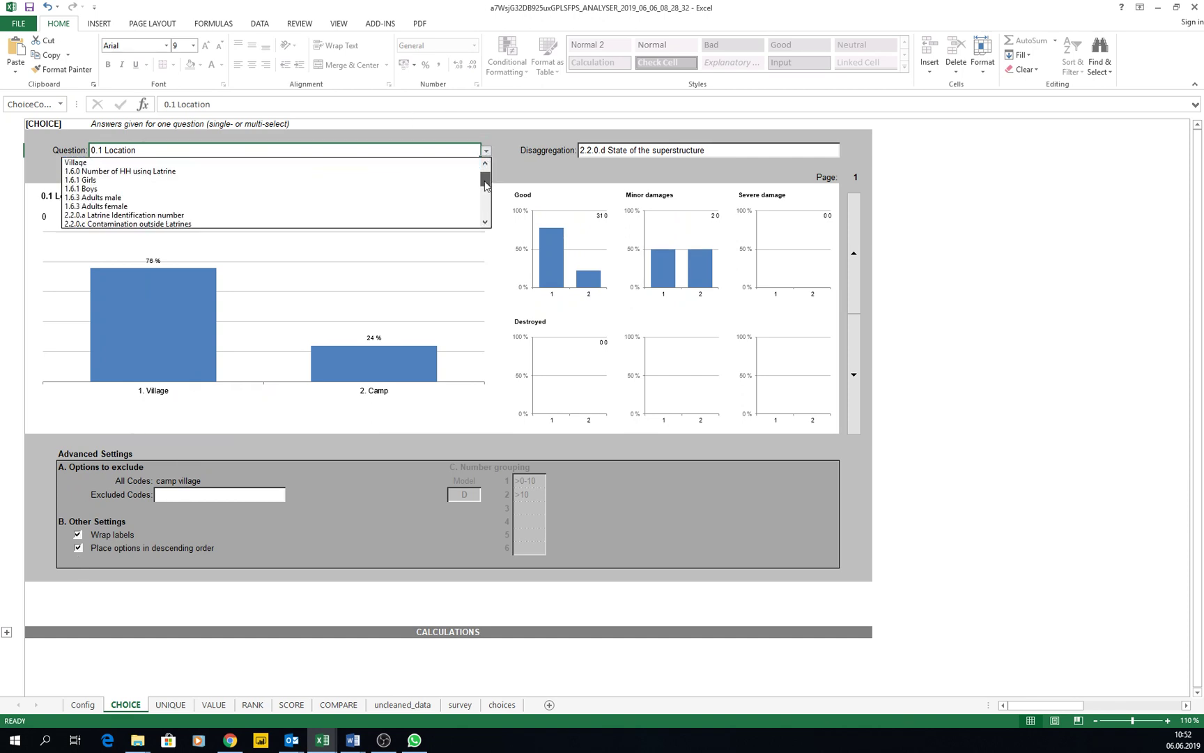
left_click(213, 207)
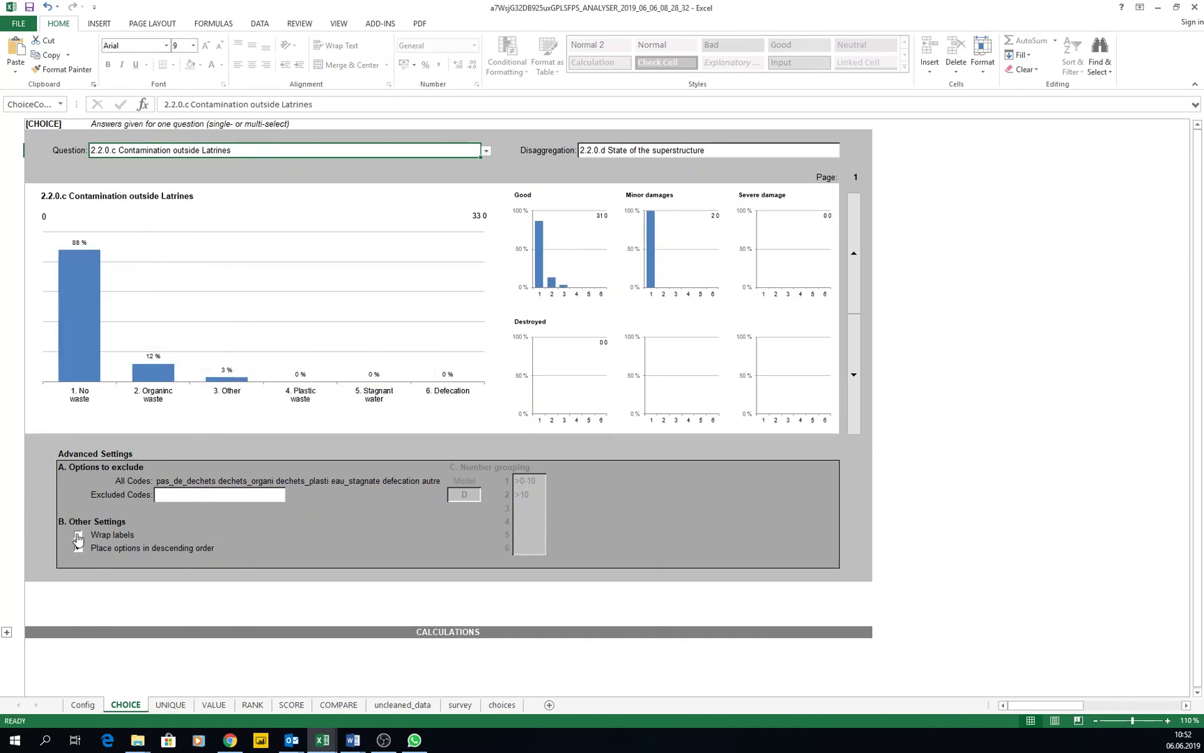
left_click(78, 535)
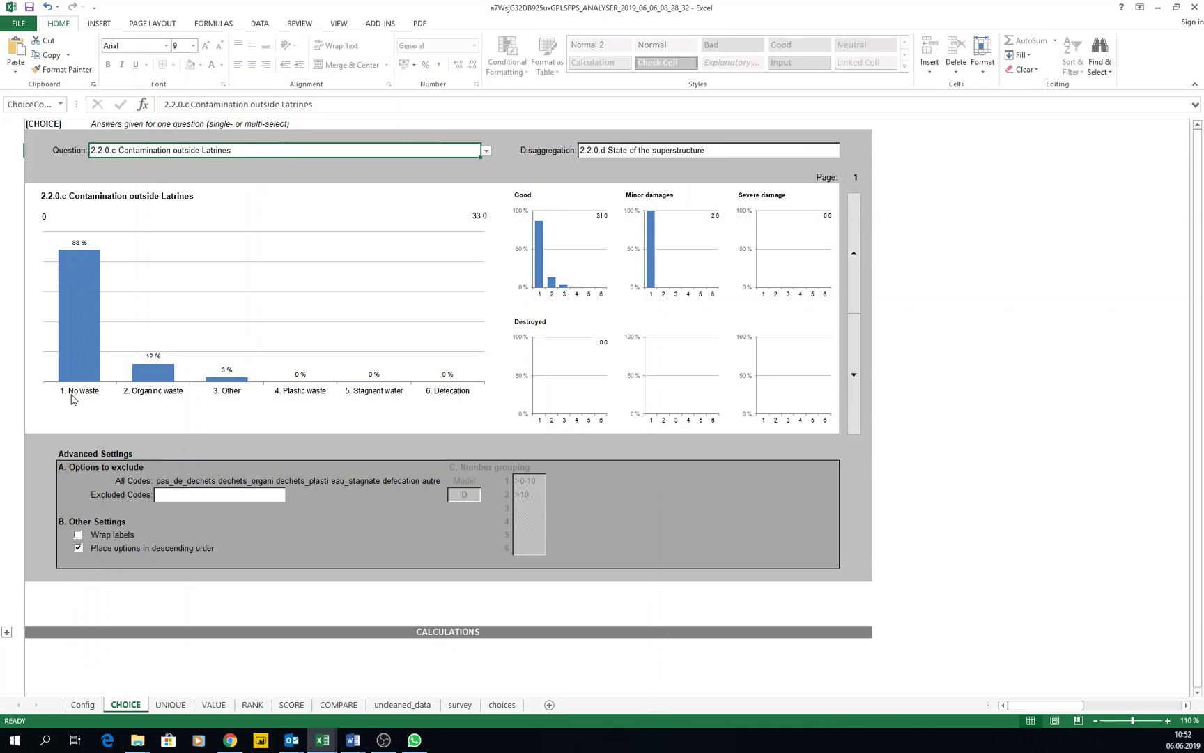
left_click(78, 535)
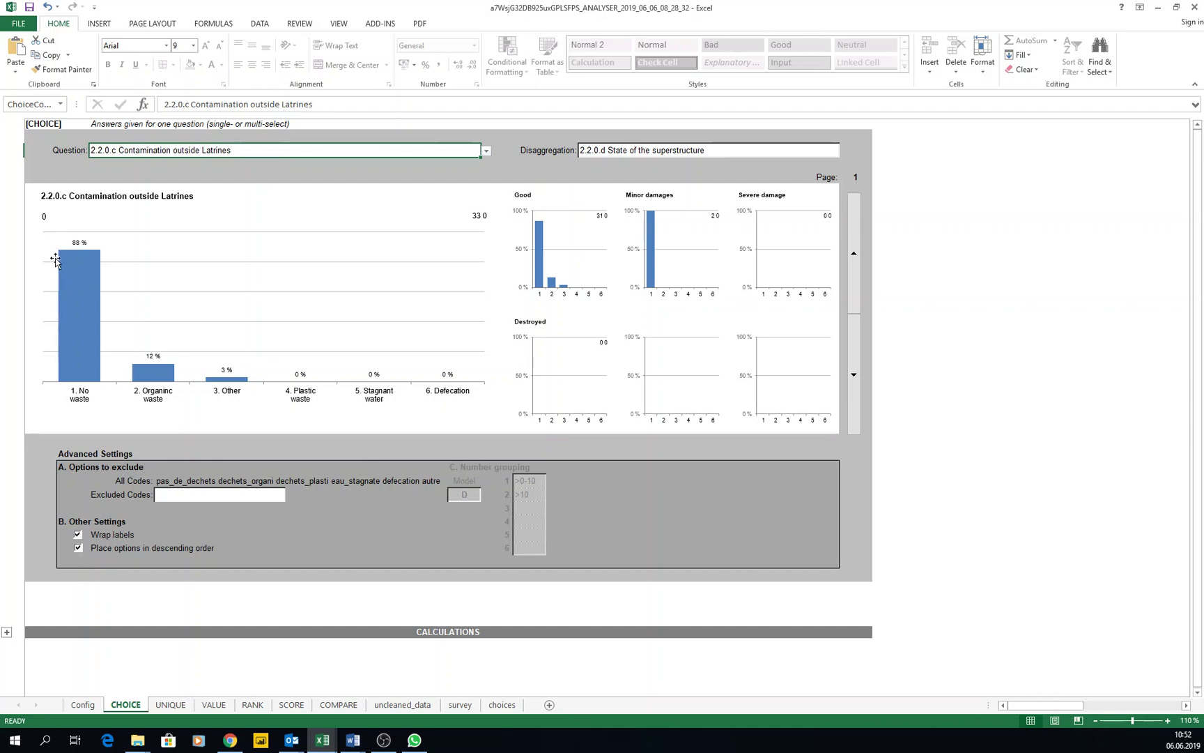
left_click(77, 548)
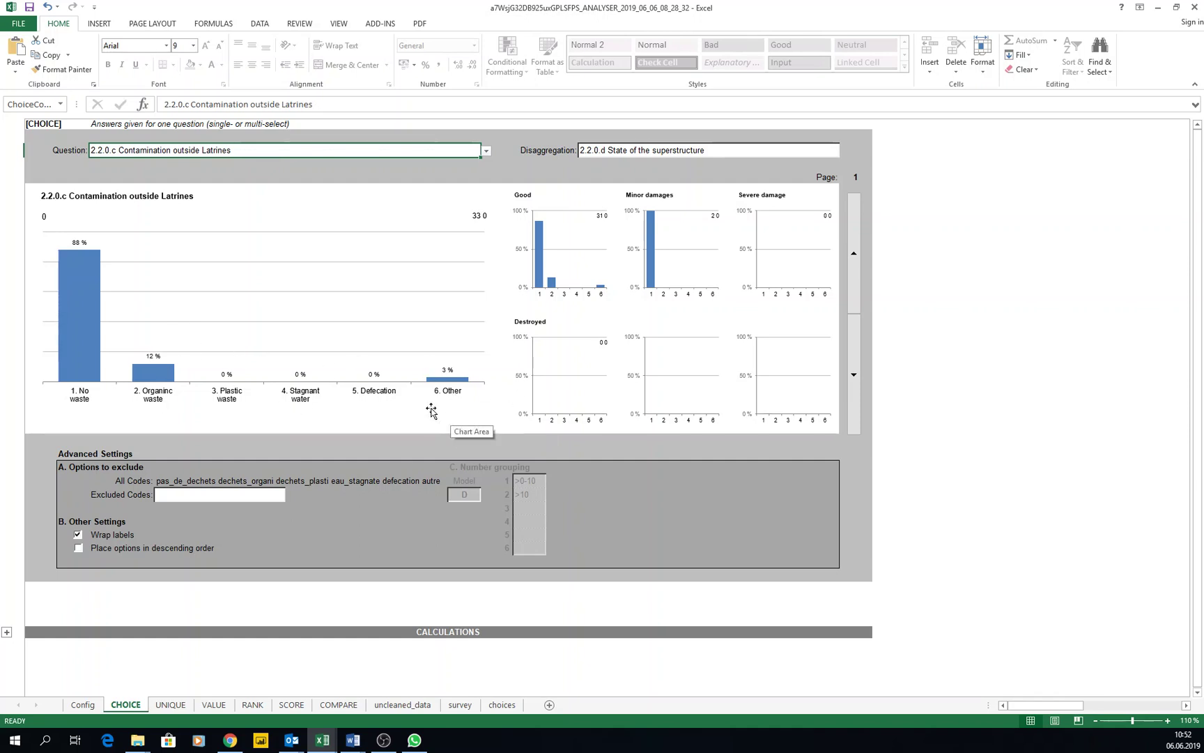
left_click(78, 549)
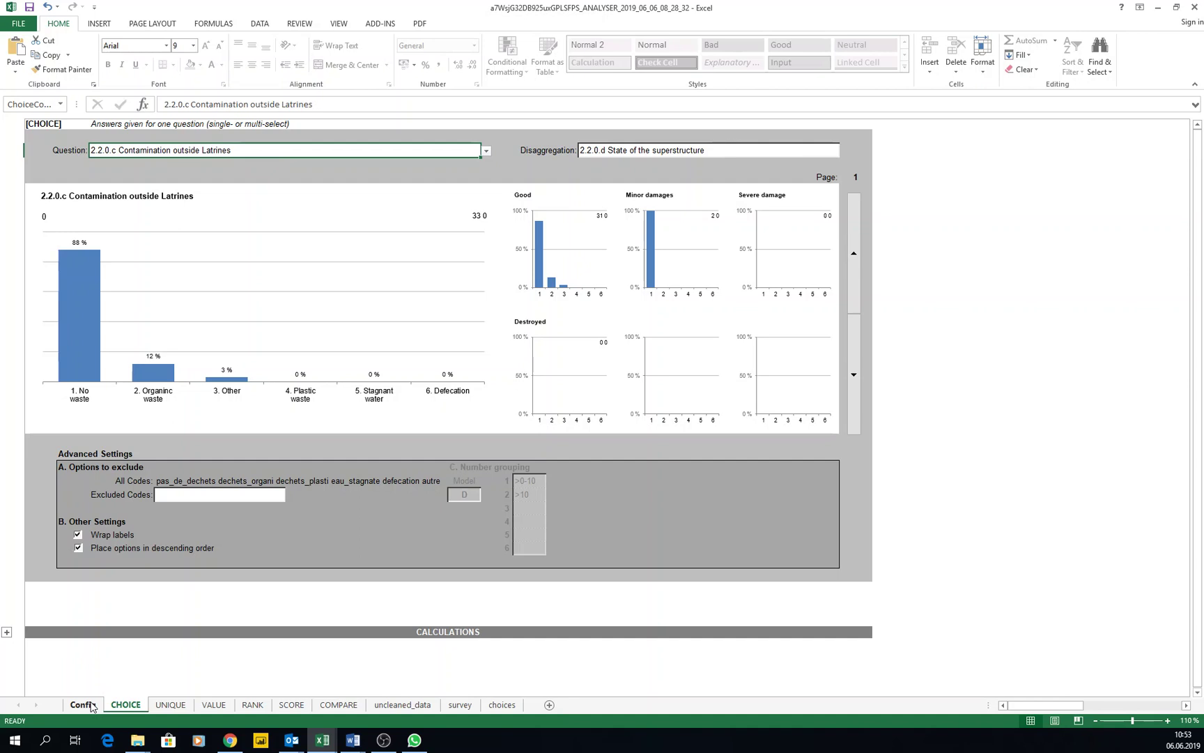
Review the Config sheet's number-grouping thresholds for models A to C
left_click(82, 704)
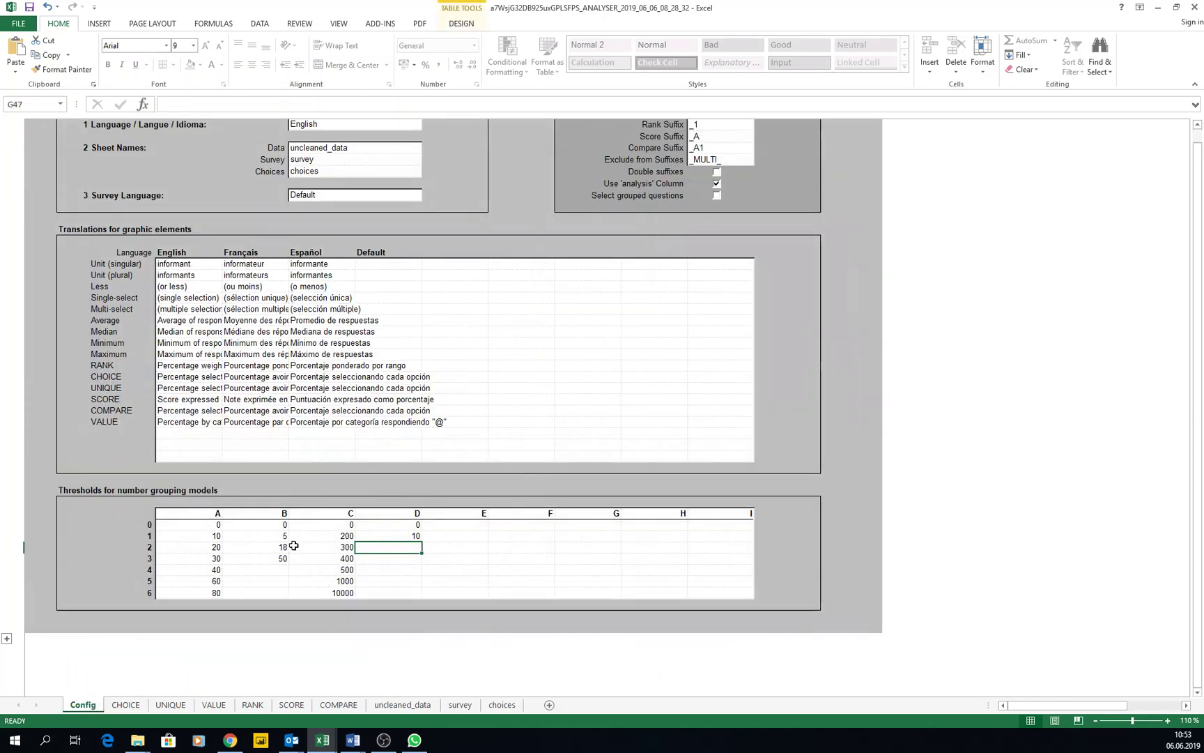
left_click_drag(188, 506, 278, 592)
left_click(128, 705)
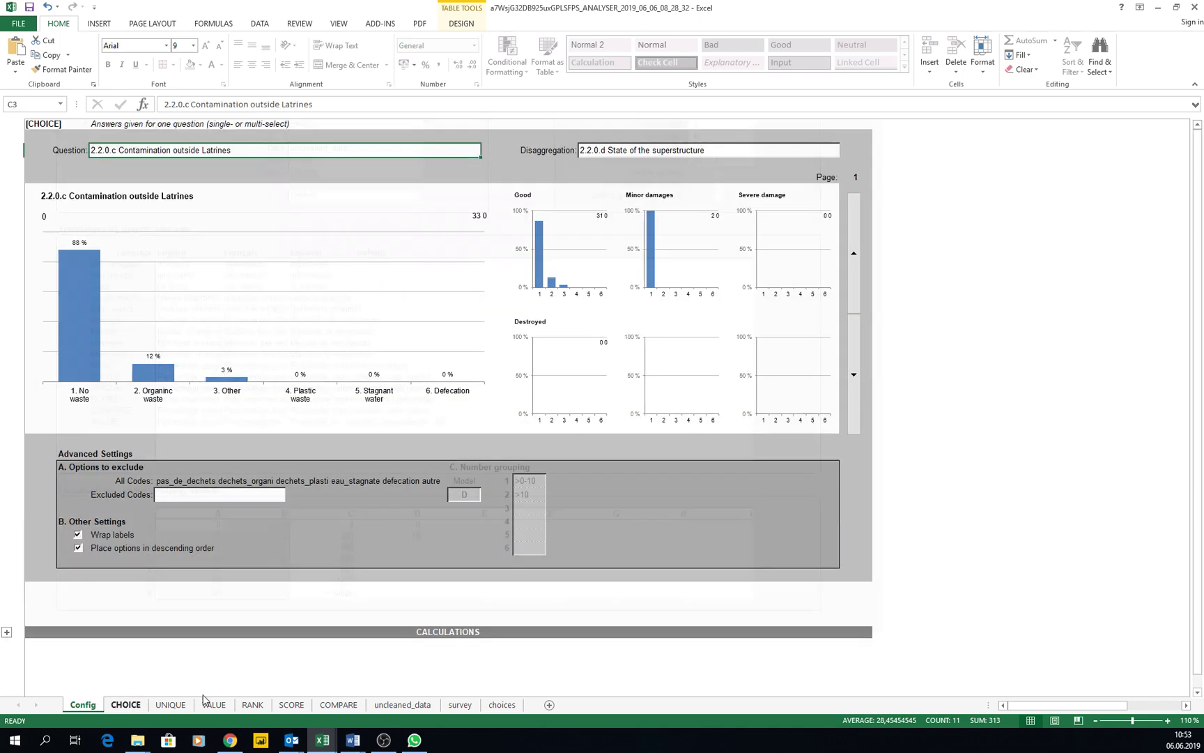
Choose 1.6.3 Adults female as the analysed question on the CHOICE sheet
left_click(486, 151)
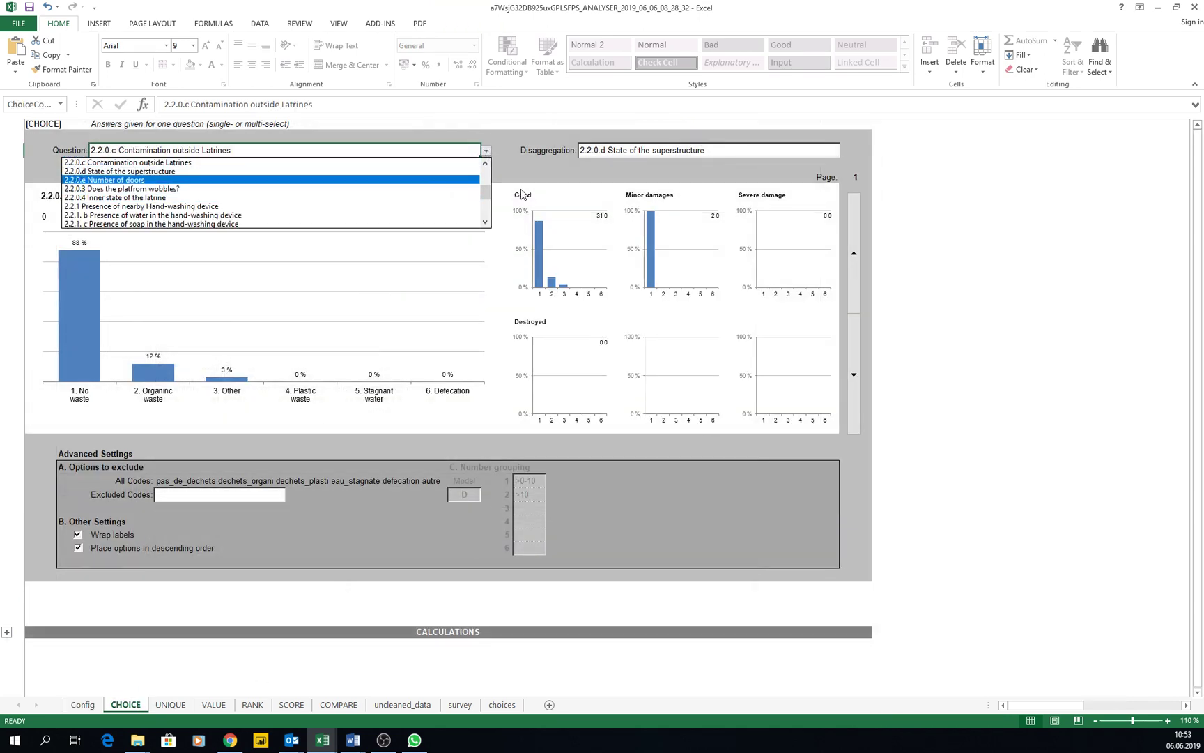
left_click_drag(486, 197, 485, 166)
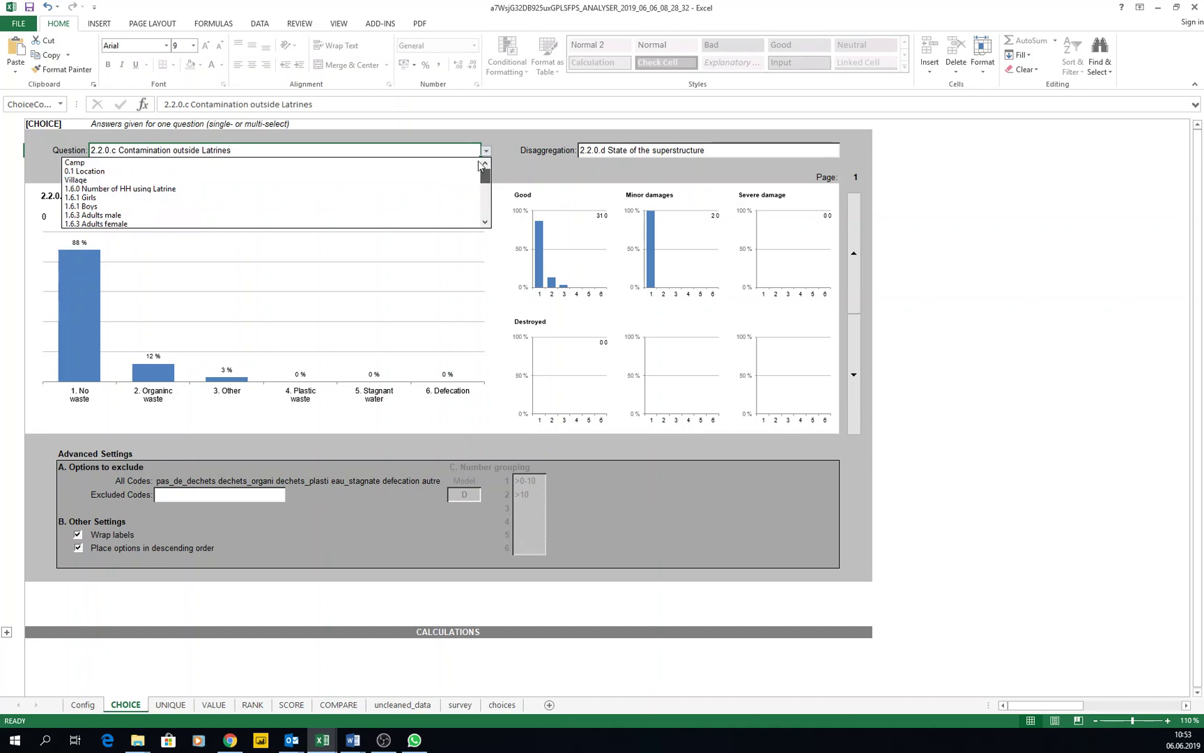
left_click(94, 224)
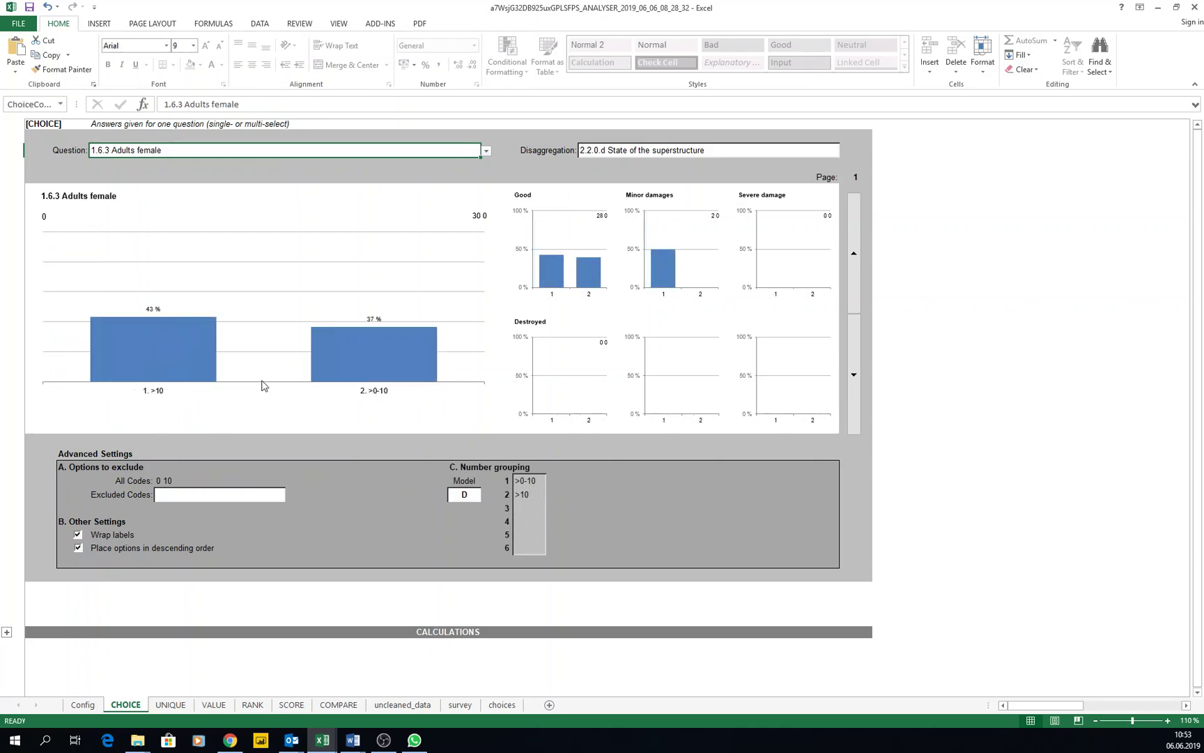
Switch the Adults female number-grouping model to A, then to B
left_click(478, 493)
left_click(486, 495)
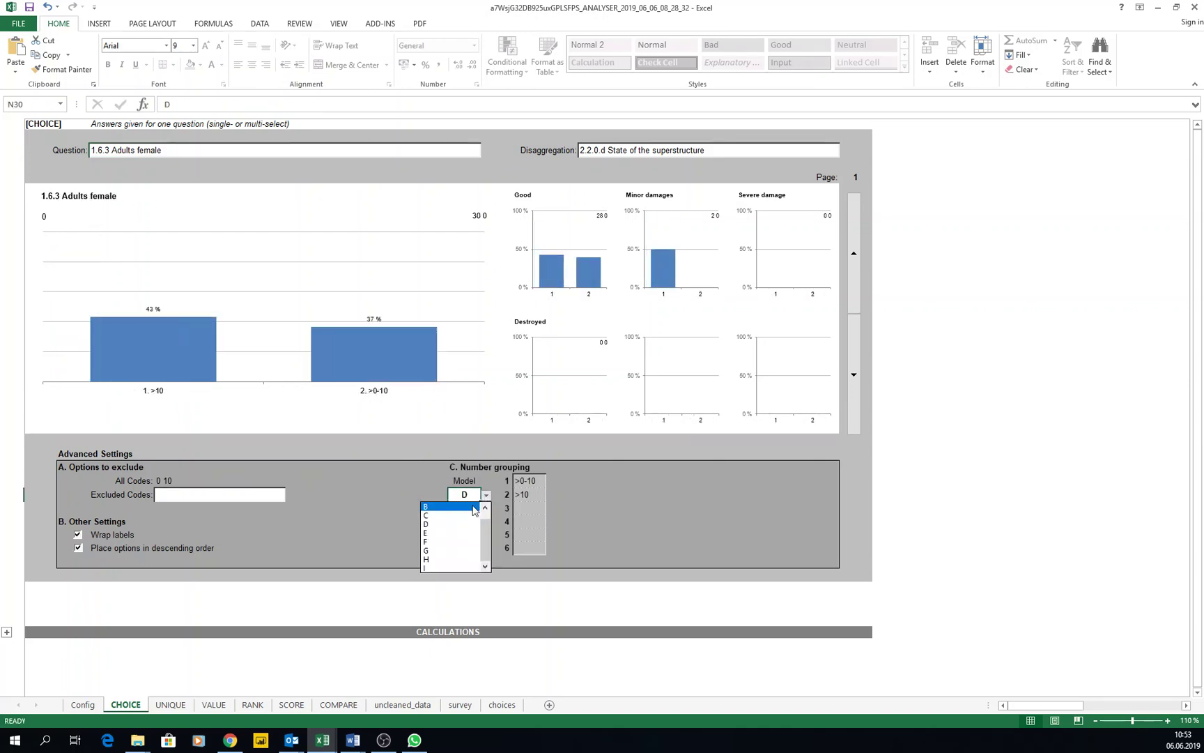
left_click(485, 506)
left_click(453, 508)
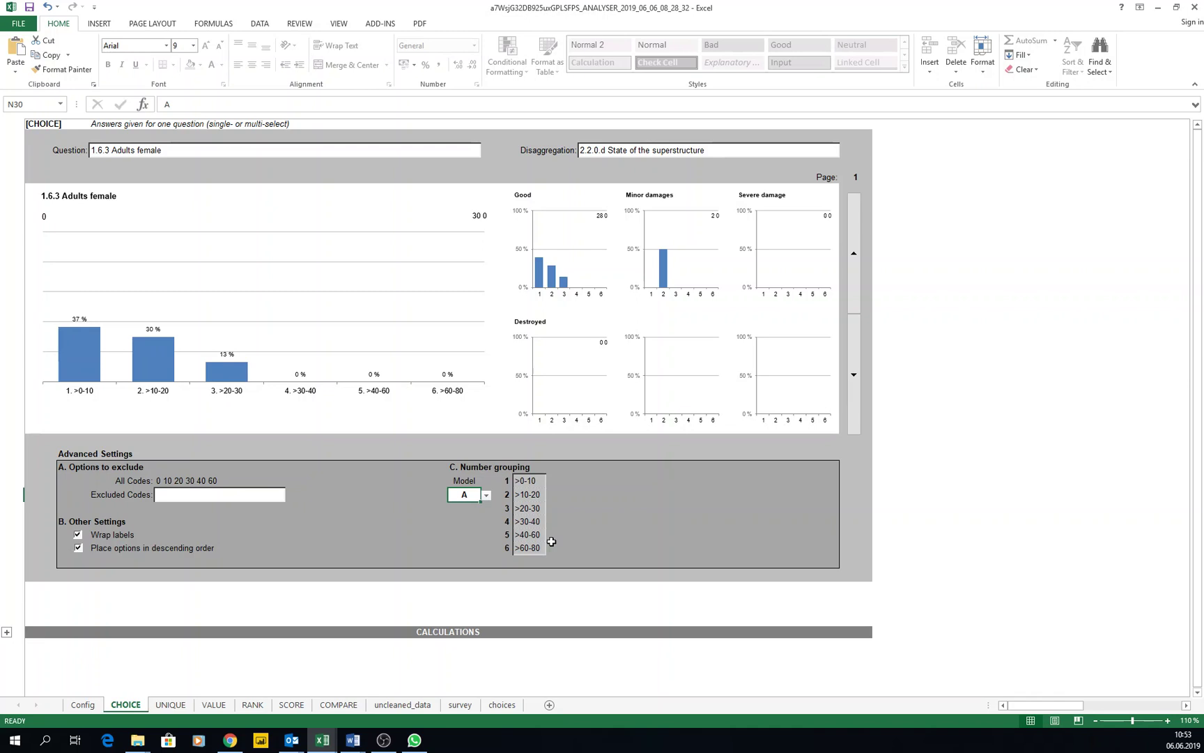
left_click(487, 498)
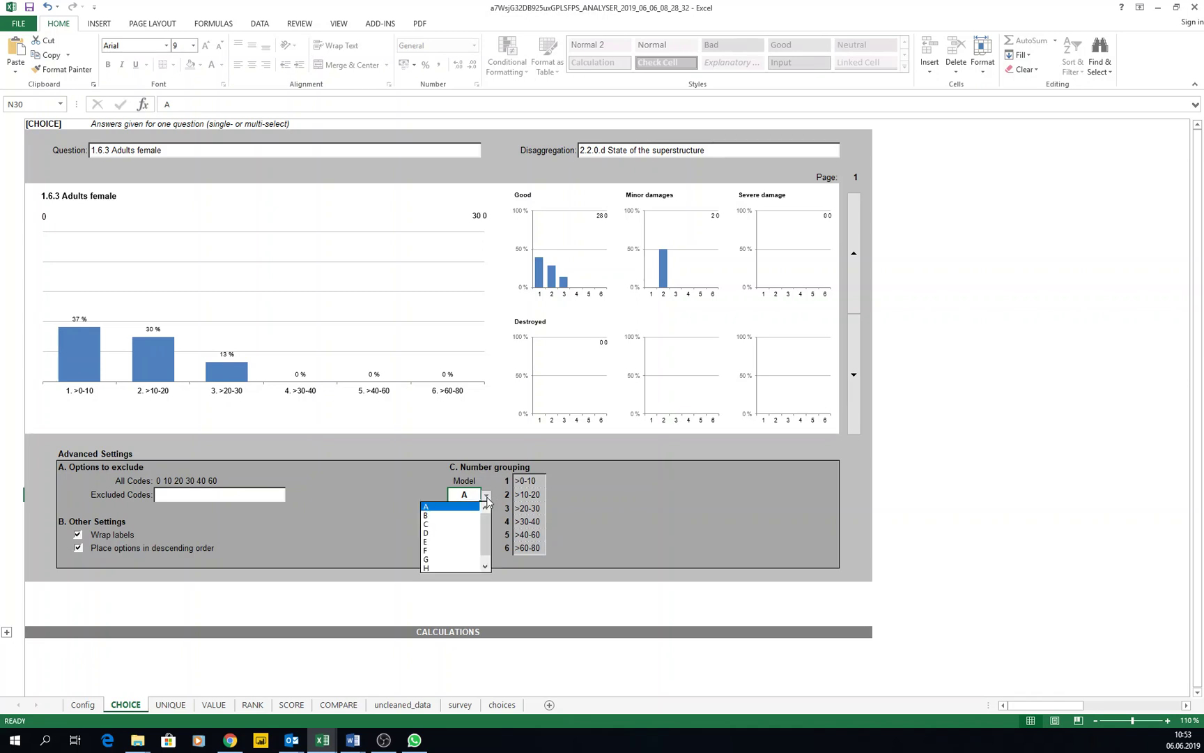
left_click(455, 515)
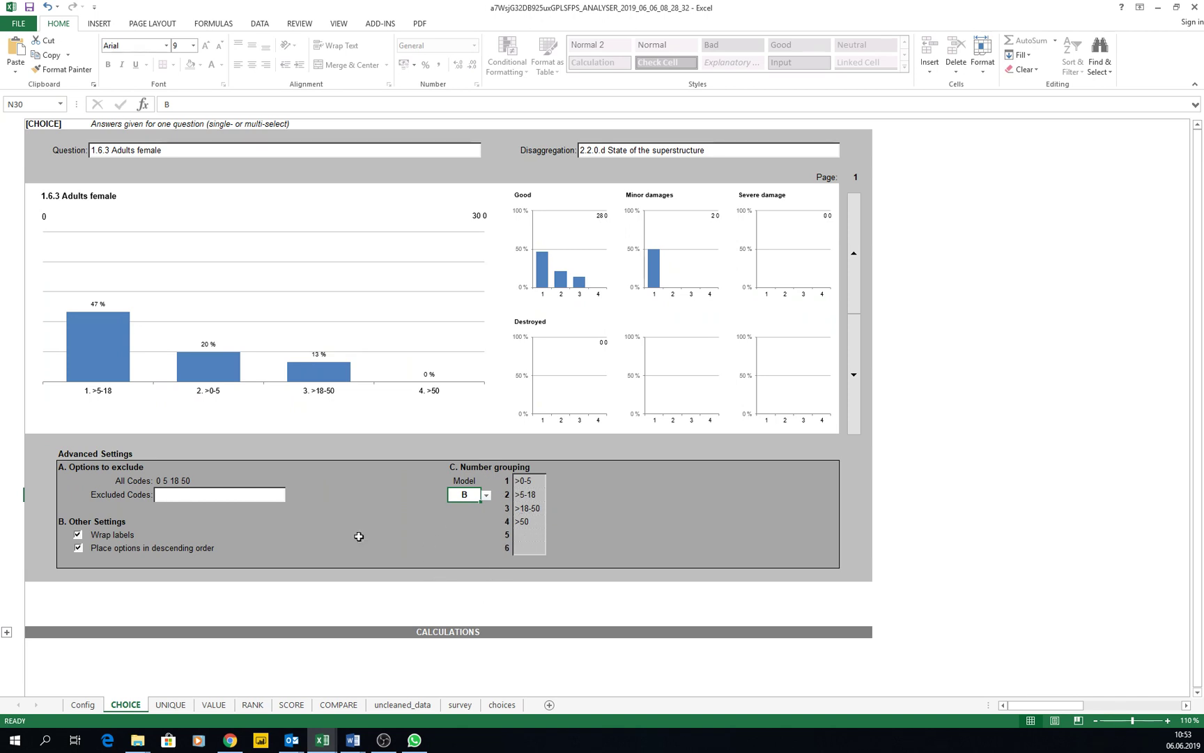
Enter model E thresholds 0, 10, 30 and 50 in the Config table
left_click(77, 707)
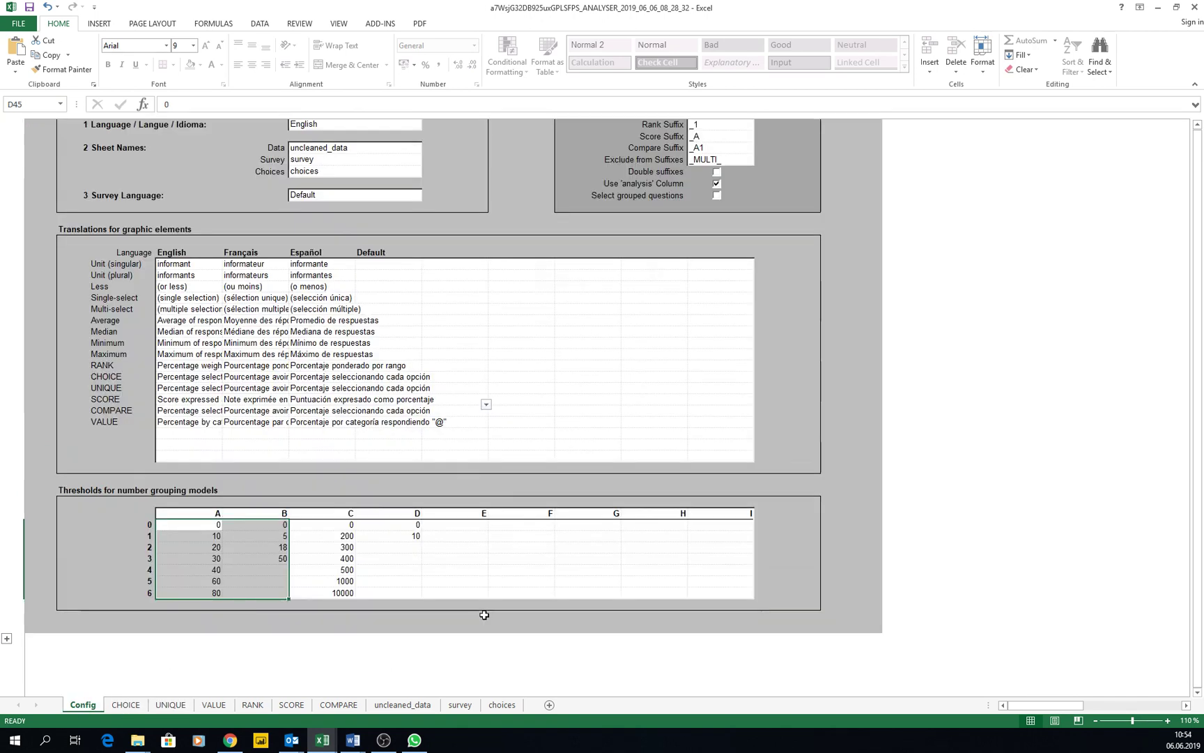
left_click(462, 528)
type("0")
key("ctrl+Return")
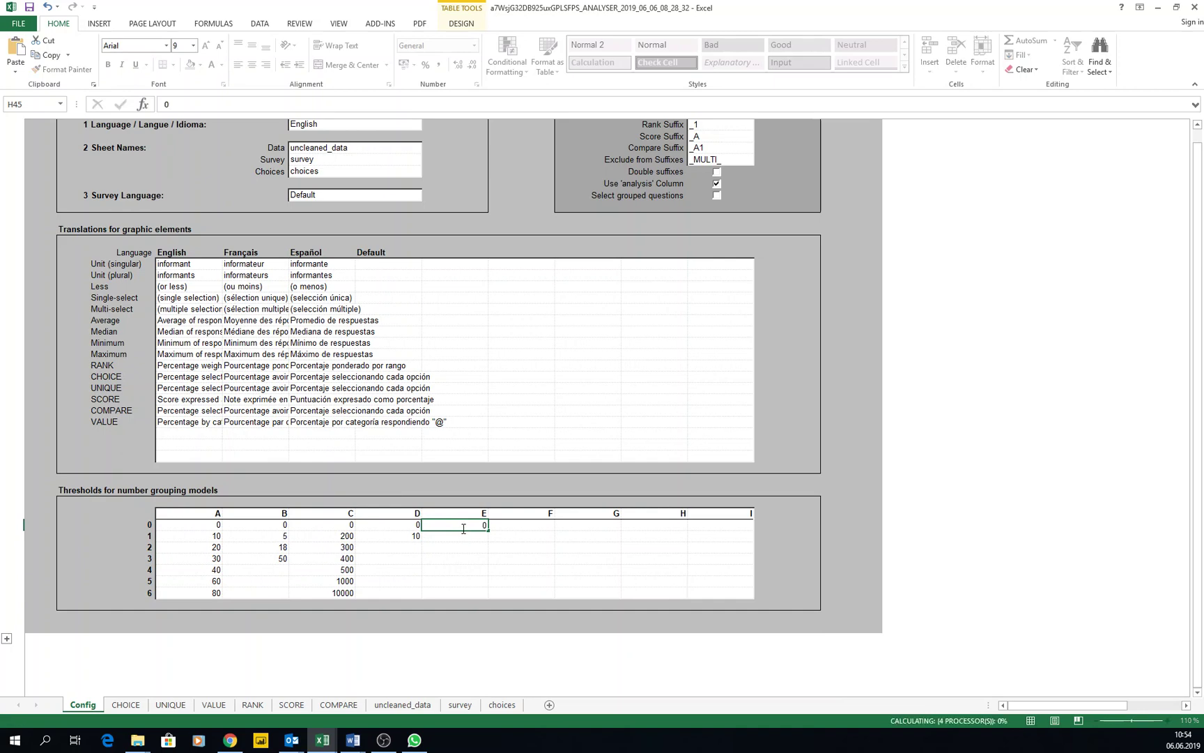
key("Down")
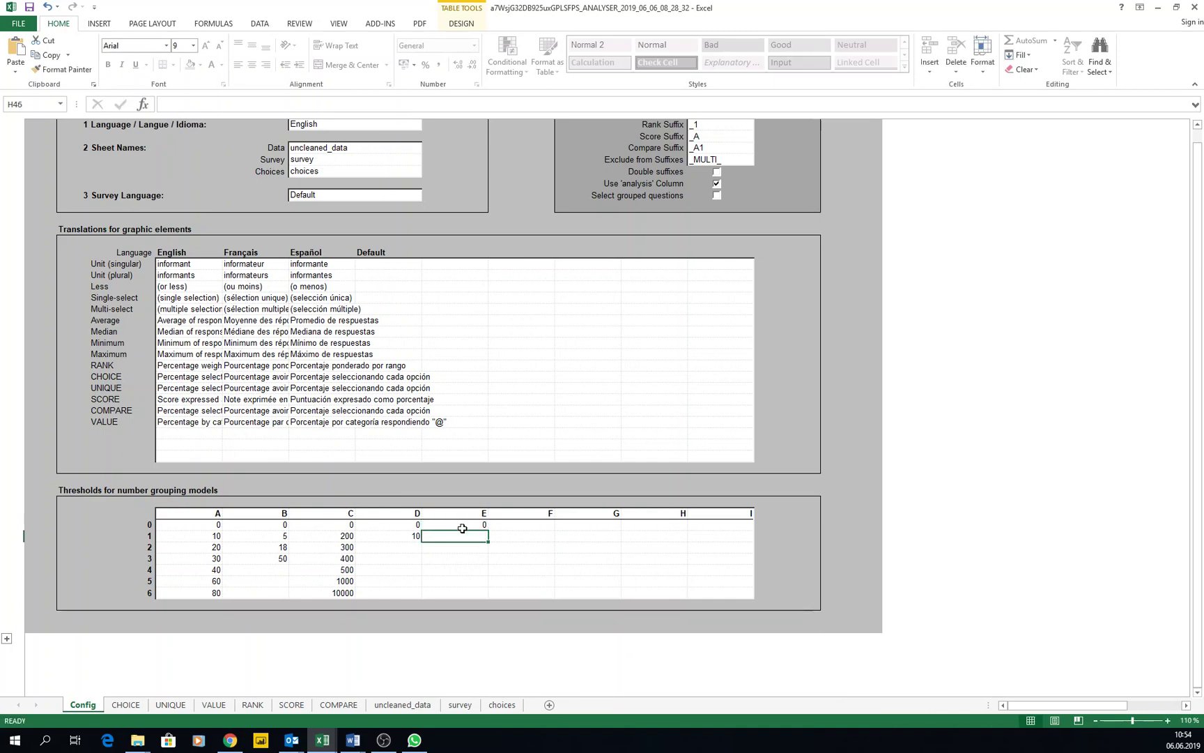
type("10")
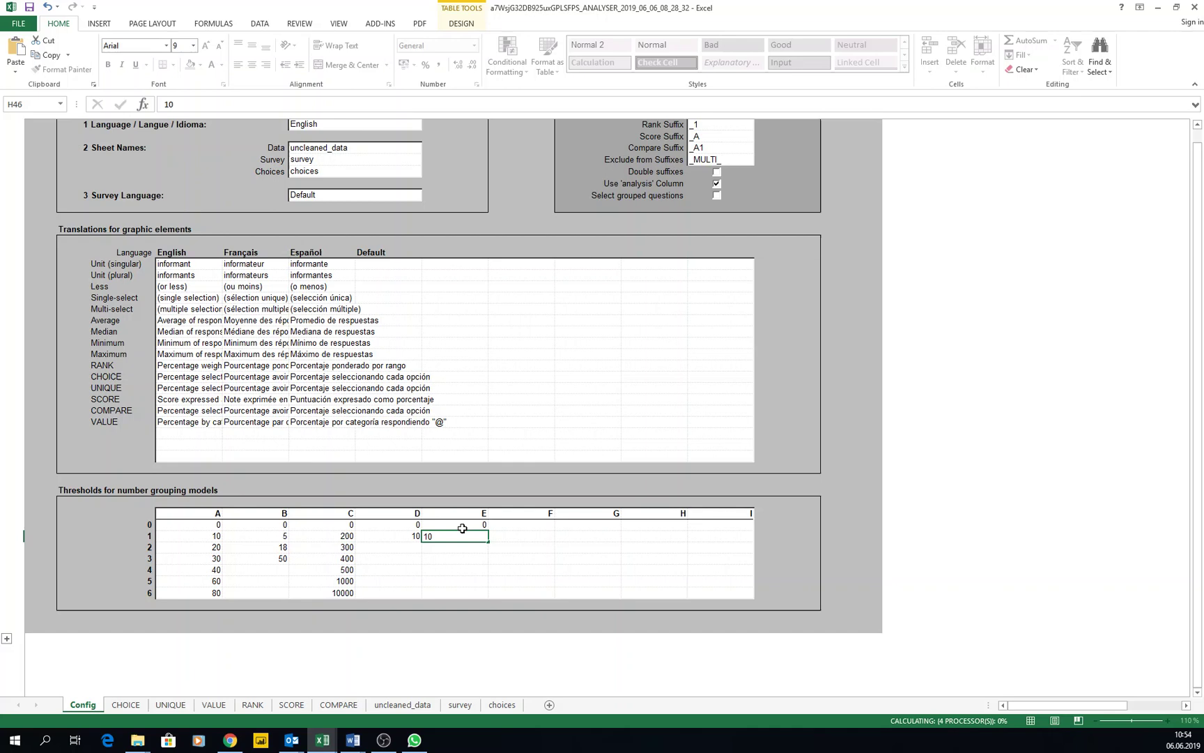
key("Return")
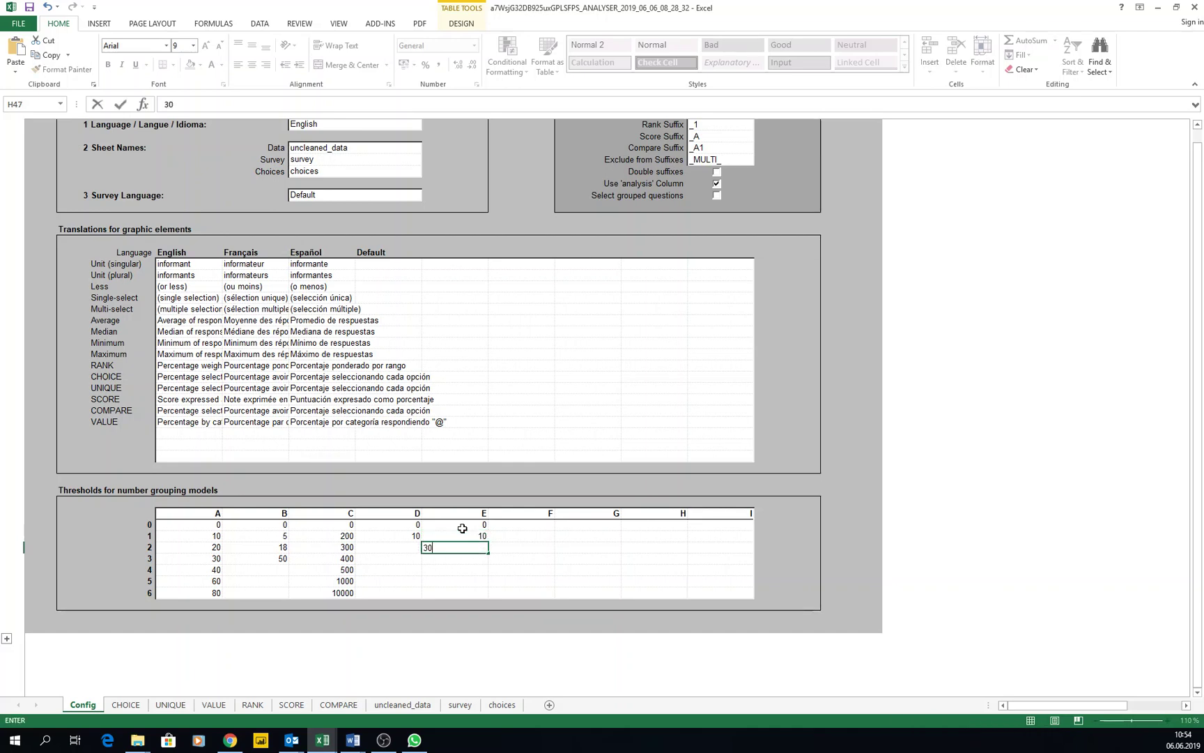
type("30")
key("Return")
type("50")
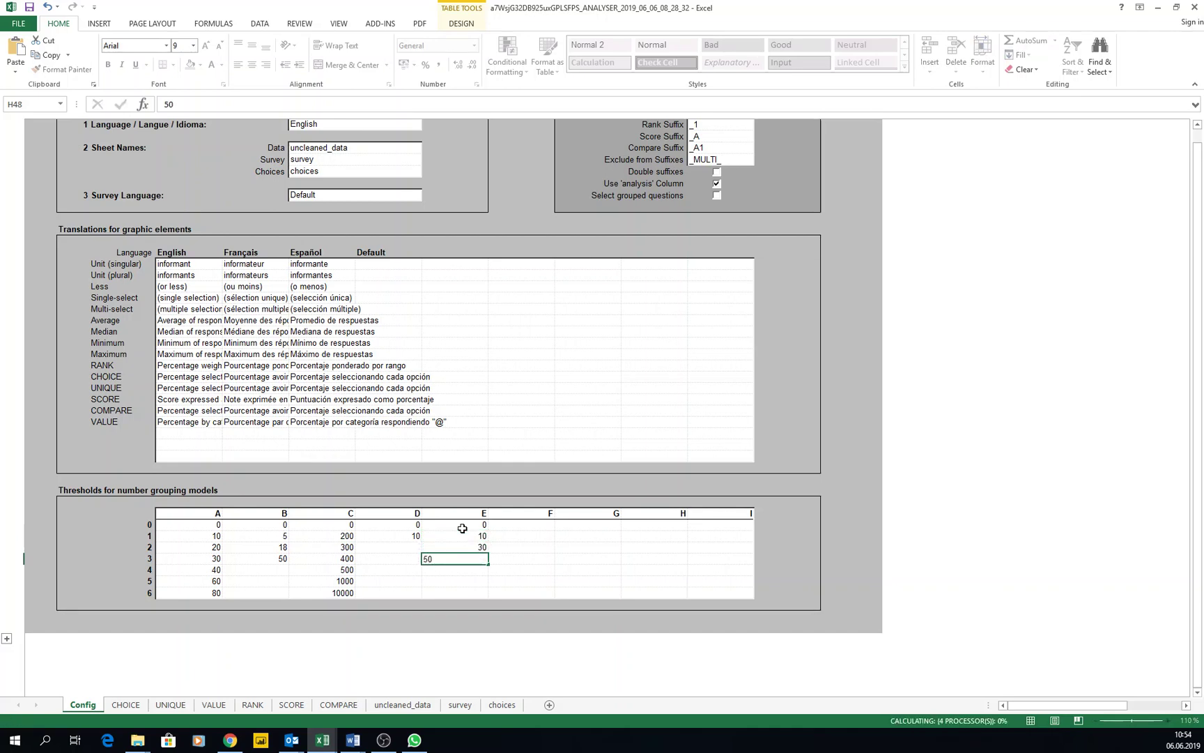
key("Return")
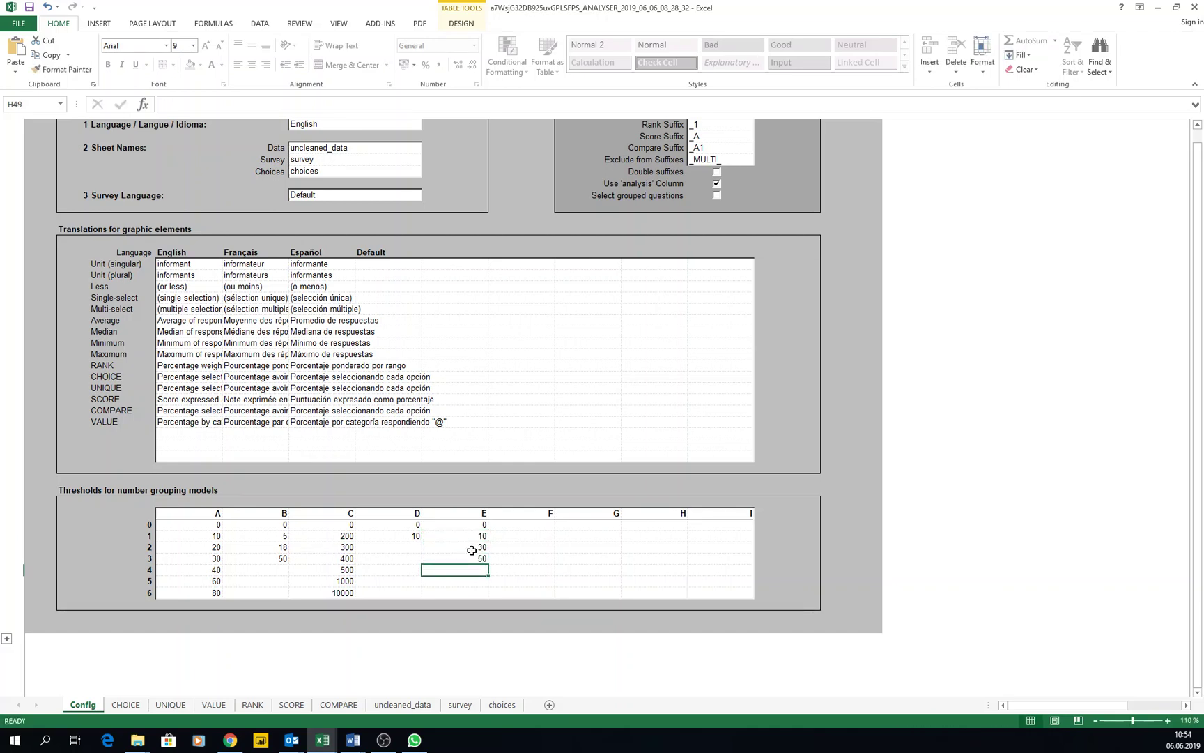
Apply number-grouping model E on the CHOICE sheet, then go to the VALUE sheet
left_click(133, 706)
left_click(487, 494)
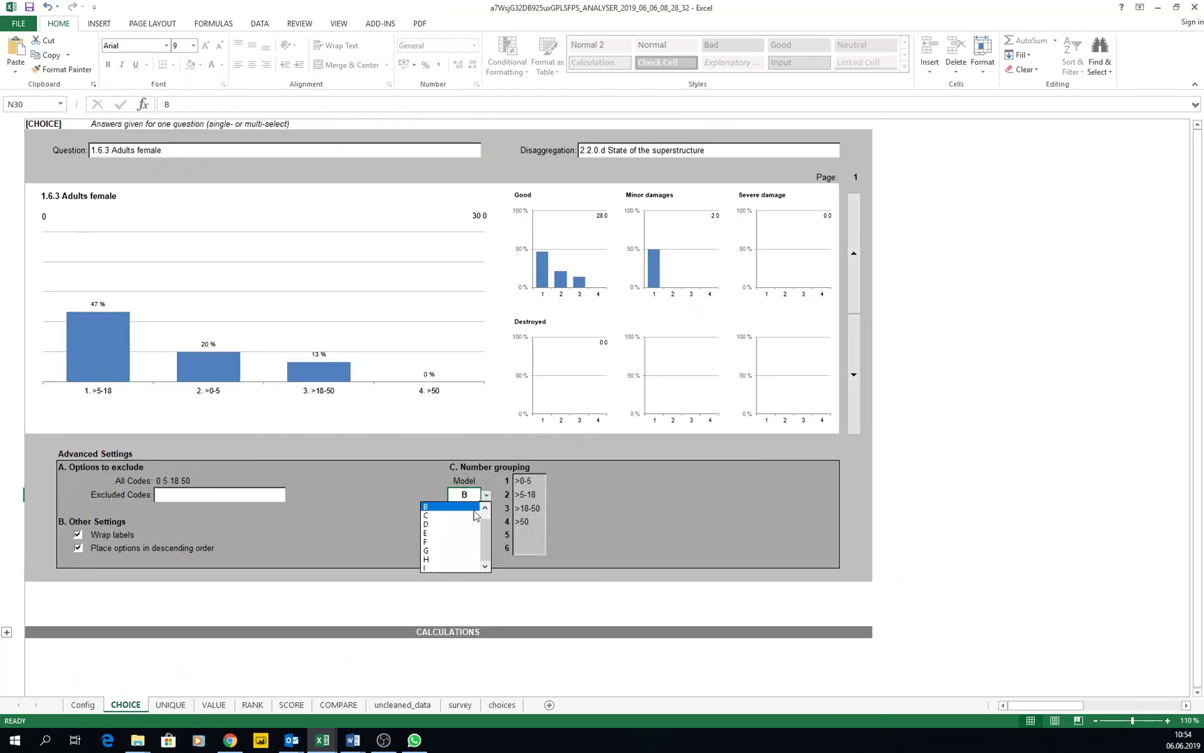
left_click(439, 533)
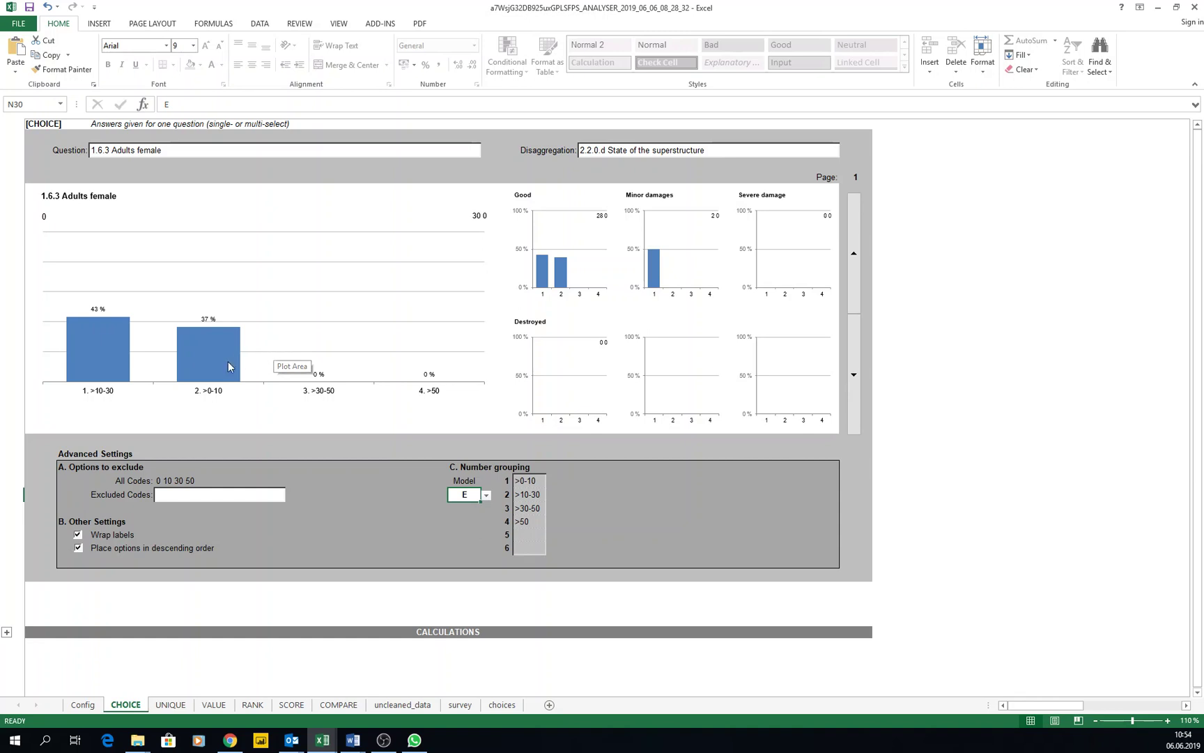
left_click(214, 706)
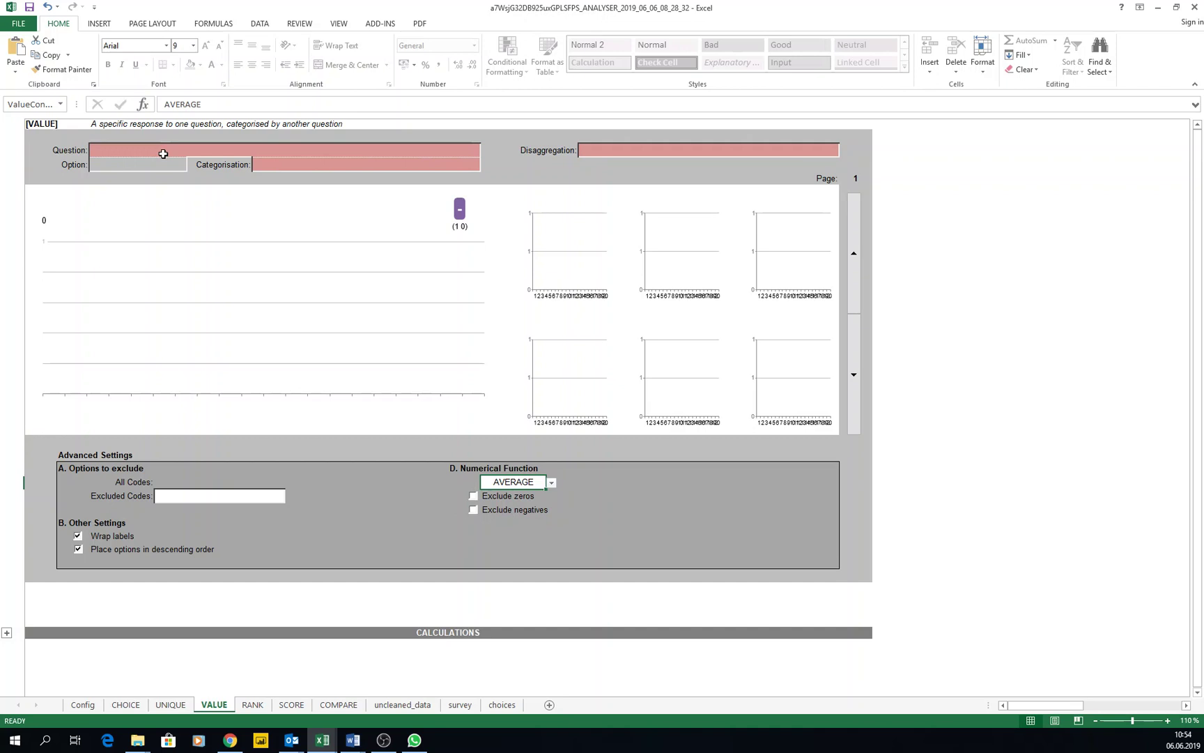
Set the VALUE numerical function to MAXIMUM, then back to AVERAGE
left_click(551, 484)
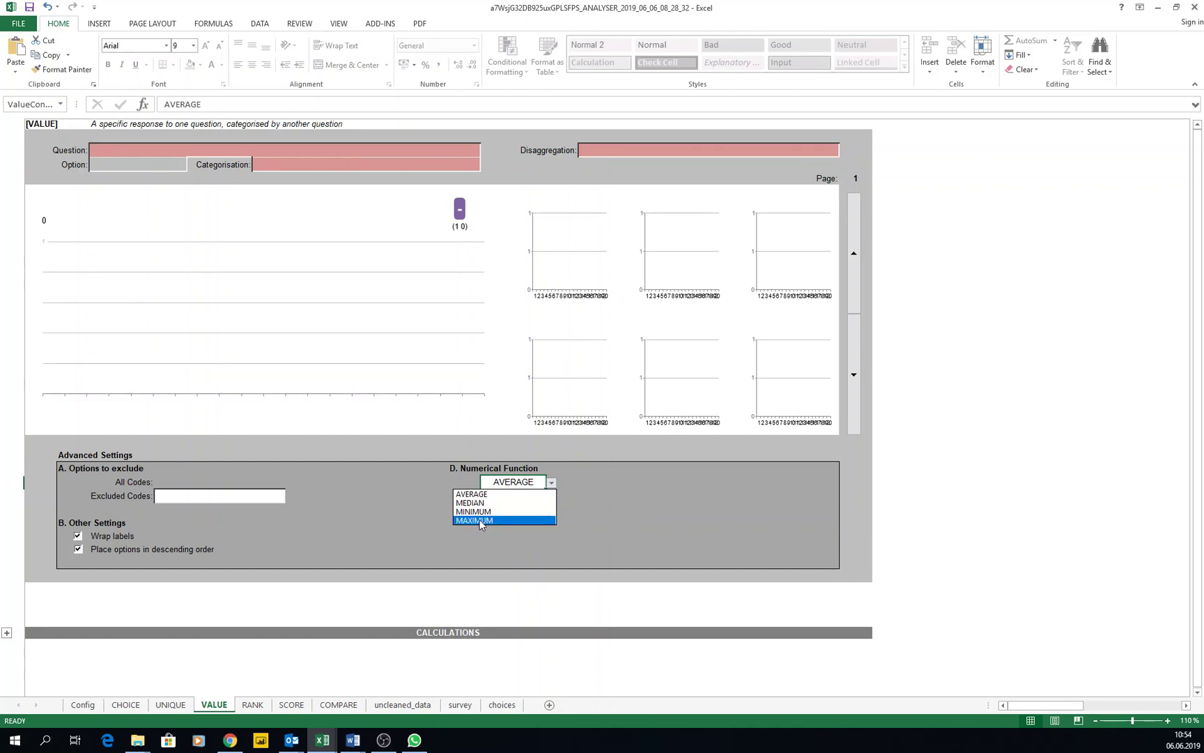
left_click(513, 519)
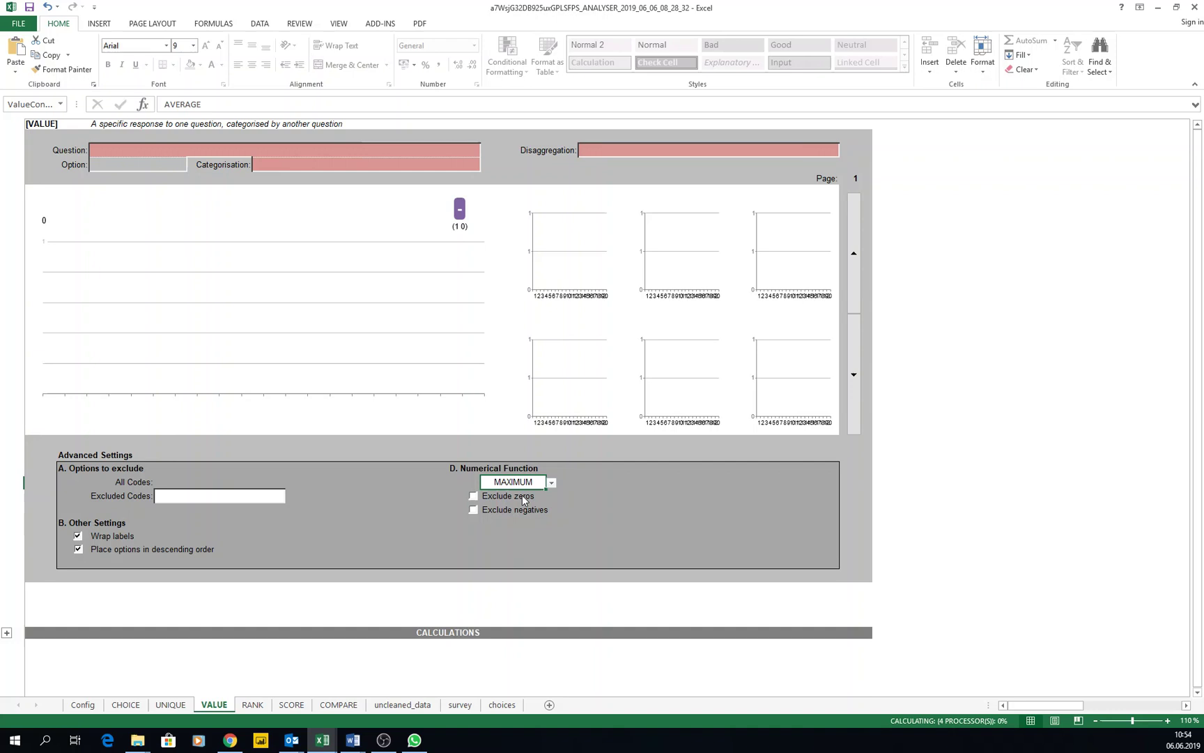
left_click(549, 482)
left_click(513, 493)
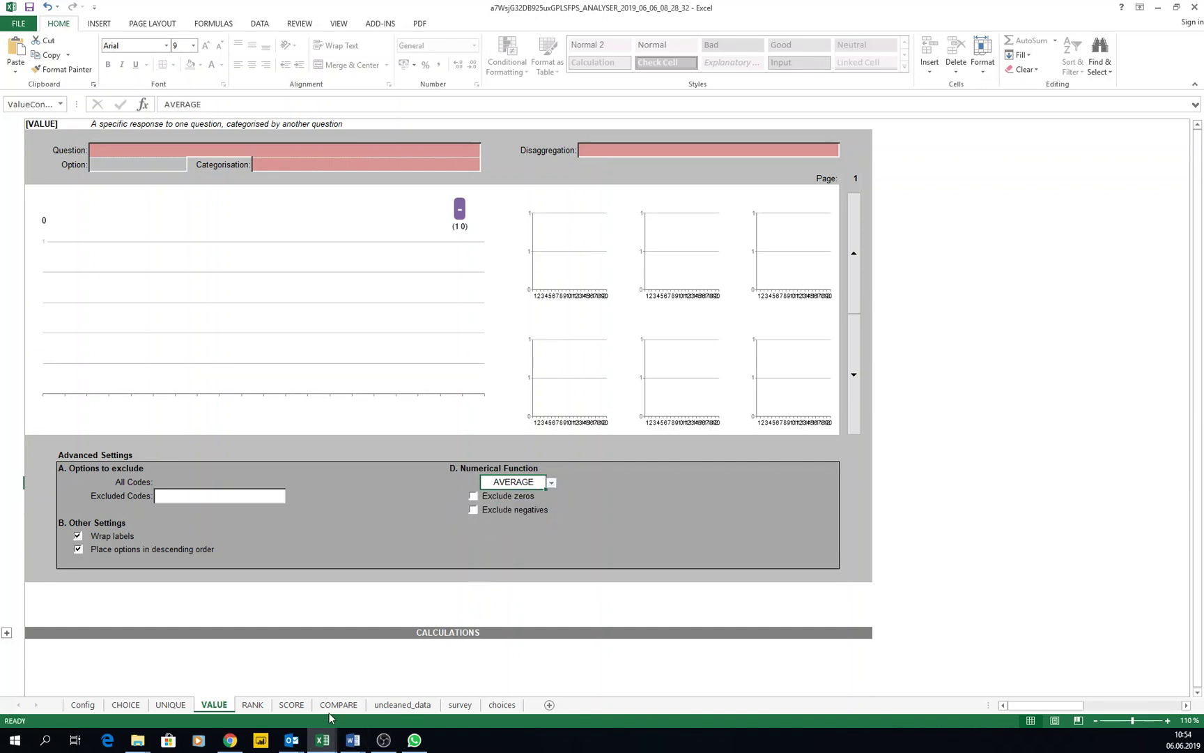
Check the RANK weights 10, 7, 4 and 0, then start editing the SCORE numerical function
left_click(251, 705)
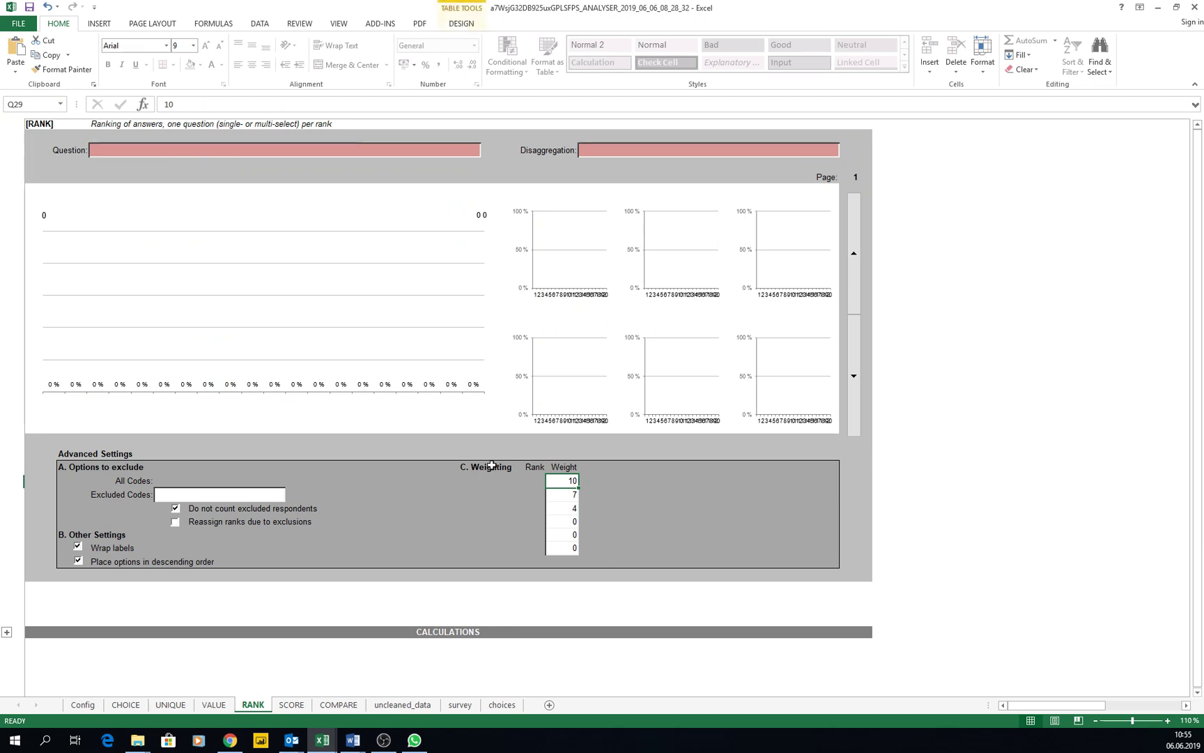
left_click_drag(562, 481, 567, 548)
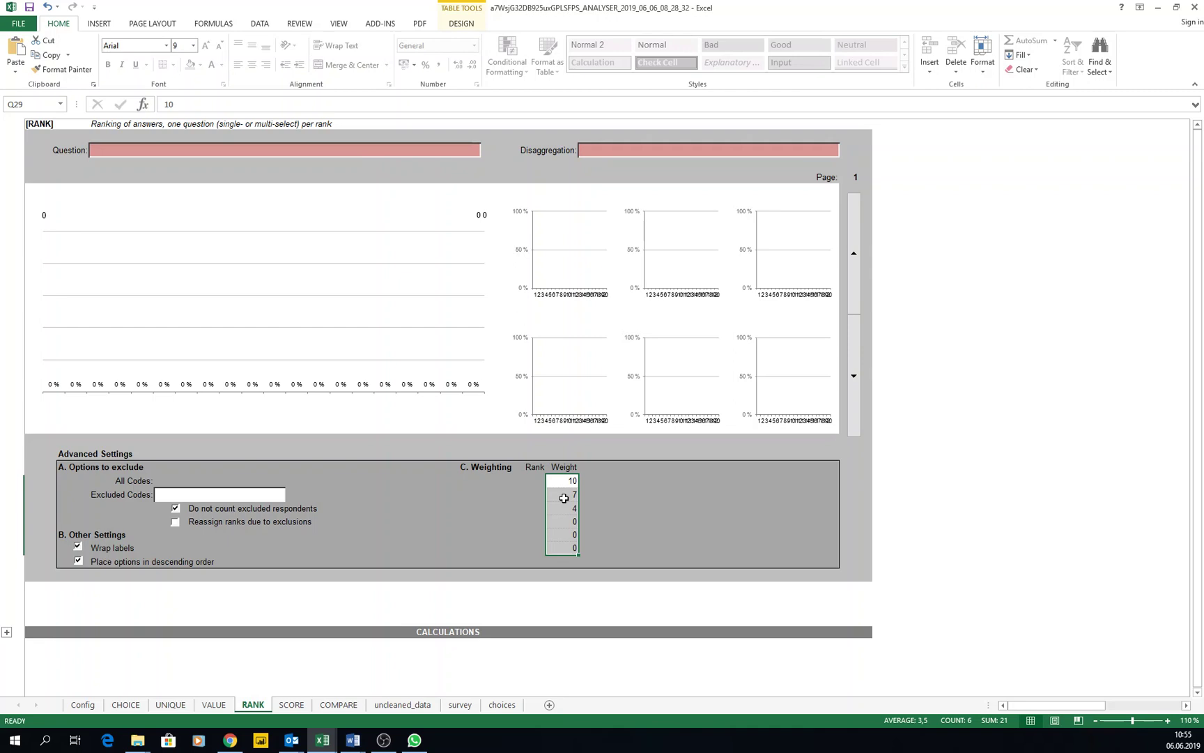
left_click(566, 498)
left_click(569, 510)
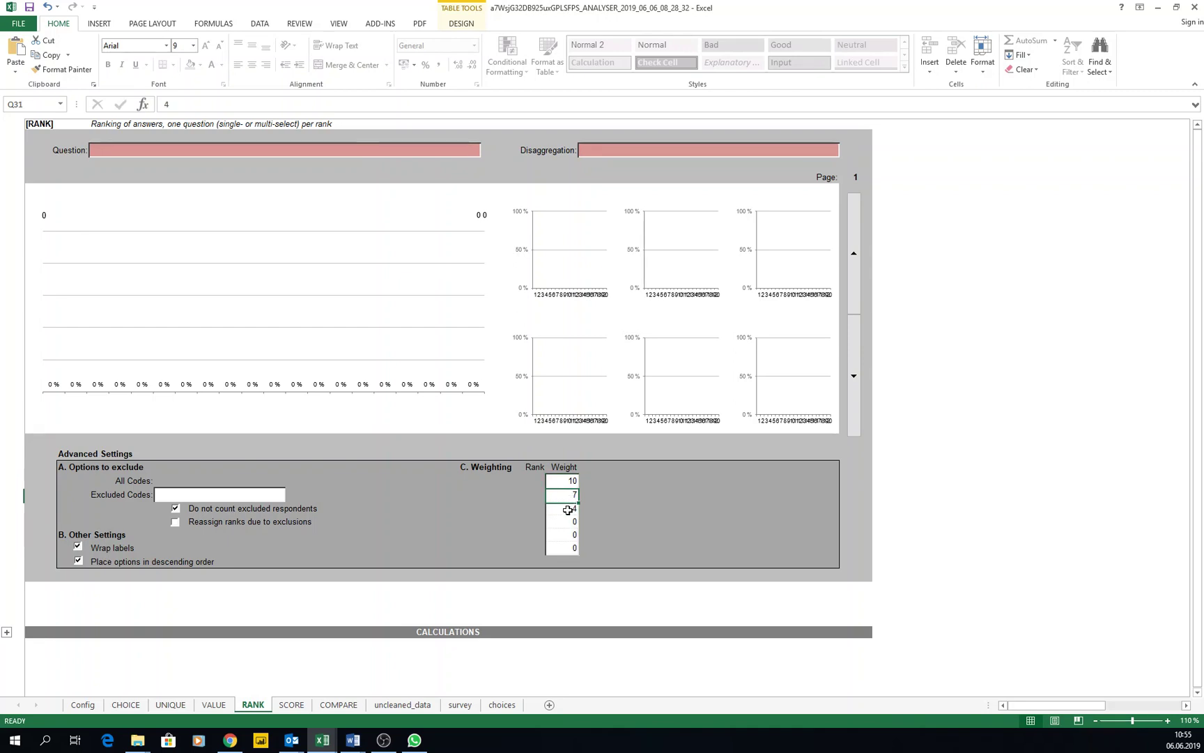
left_click(568, 521)
left_click(567, 534)
left_click(566, 547)
left_click(291, 705)
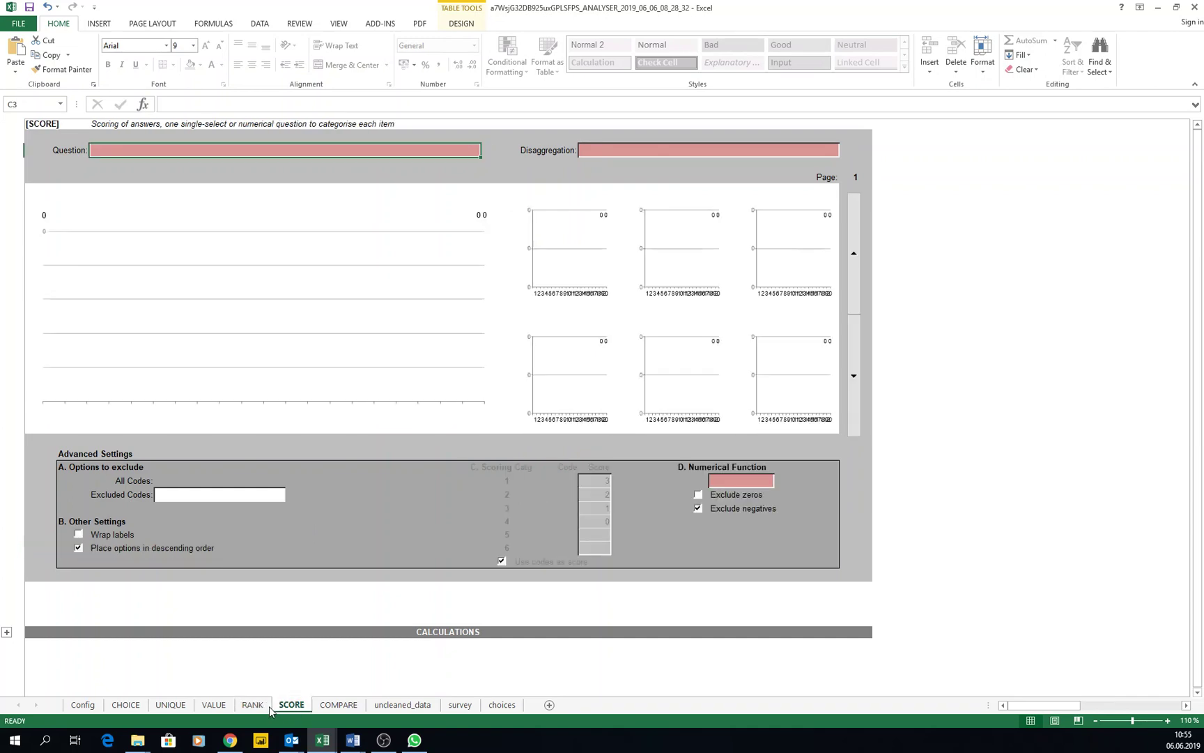
double_click(728, 480)
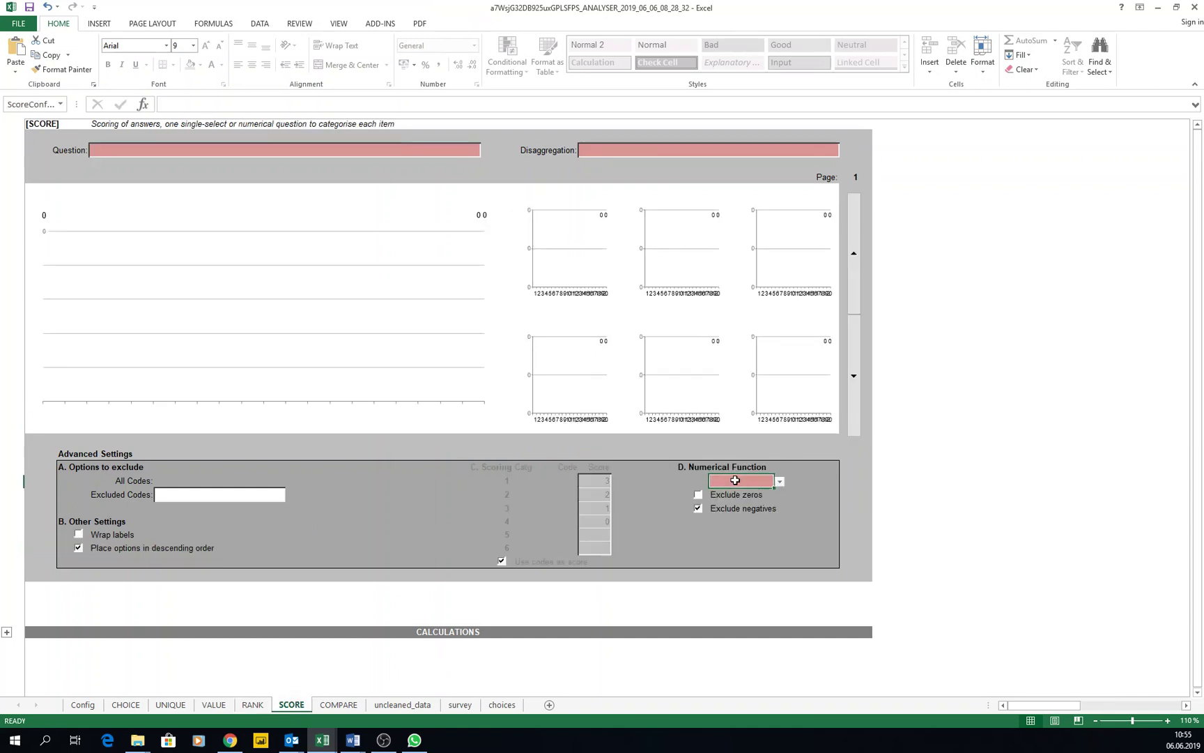